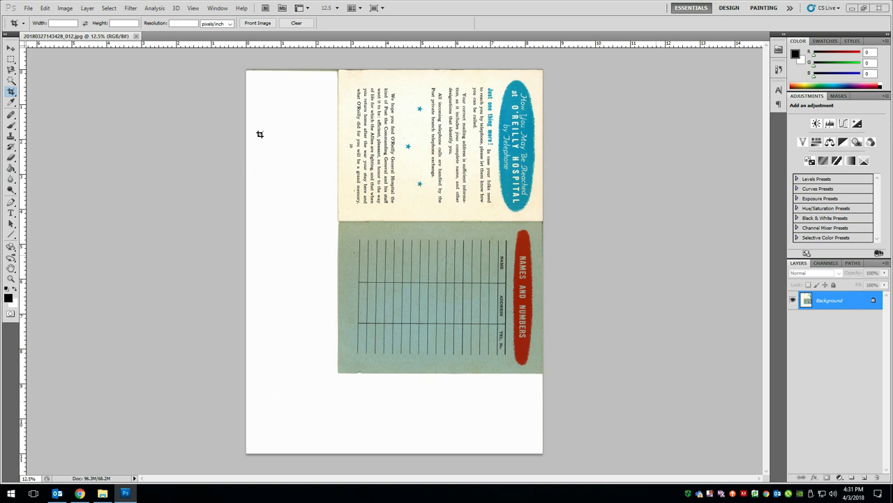
Step: Rotate the scanned booklet spread 90° counter-clockwise so both pages stand upright
left_click(65, 8)
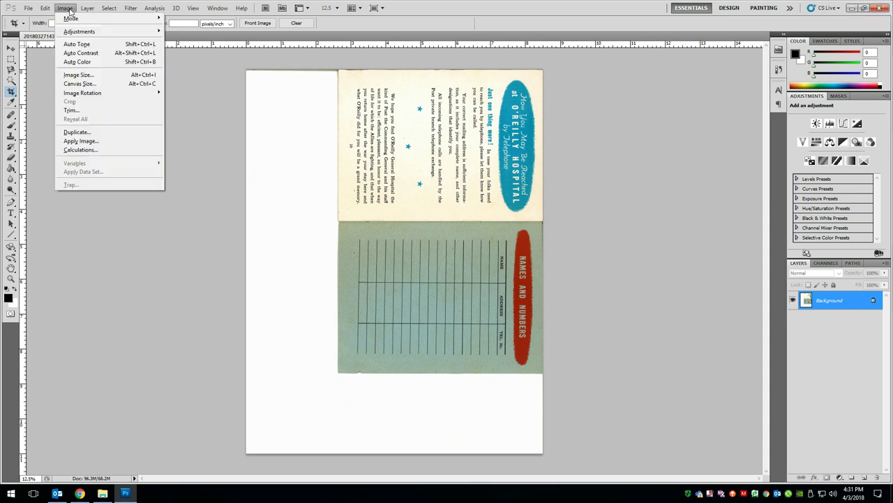
mouse_move(102, 98)
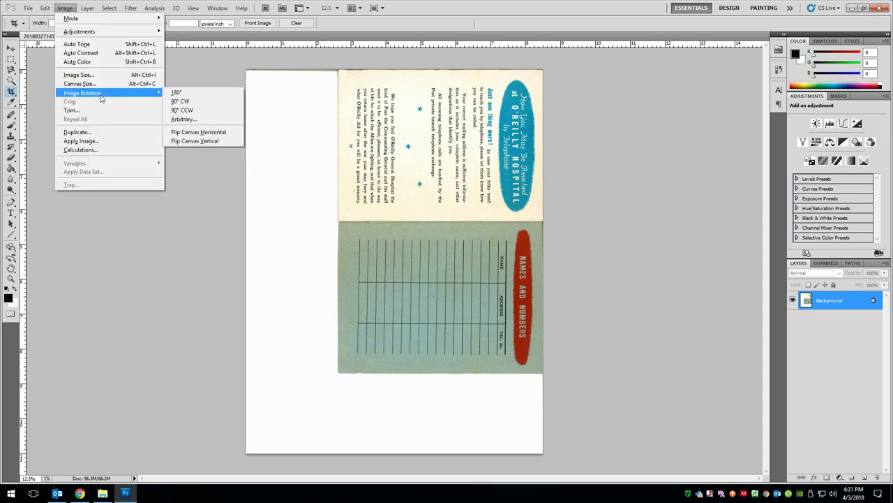
left_click(182, 110)
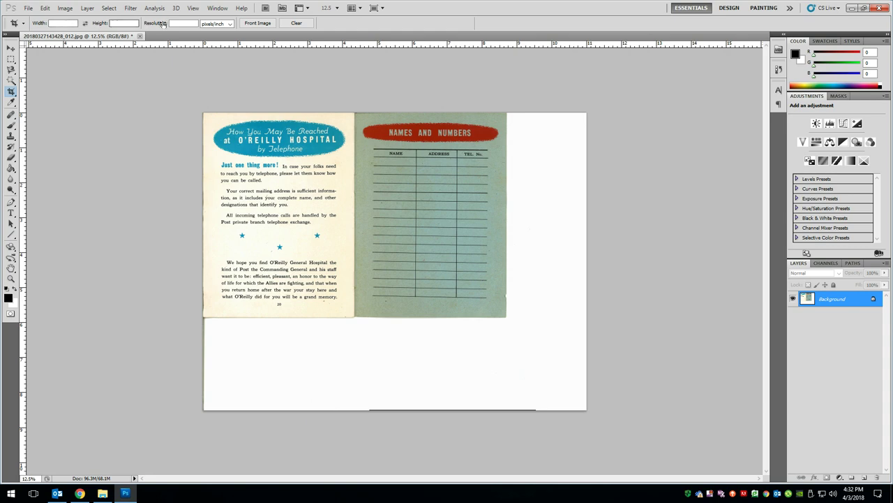
Step: Crop to just the two pages with unconstrained size, tightening the right and bottom edges
left_click(73, 23)
left_click(178, 23)
left_click_drag(186, 99, 511, 318)
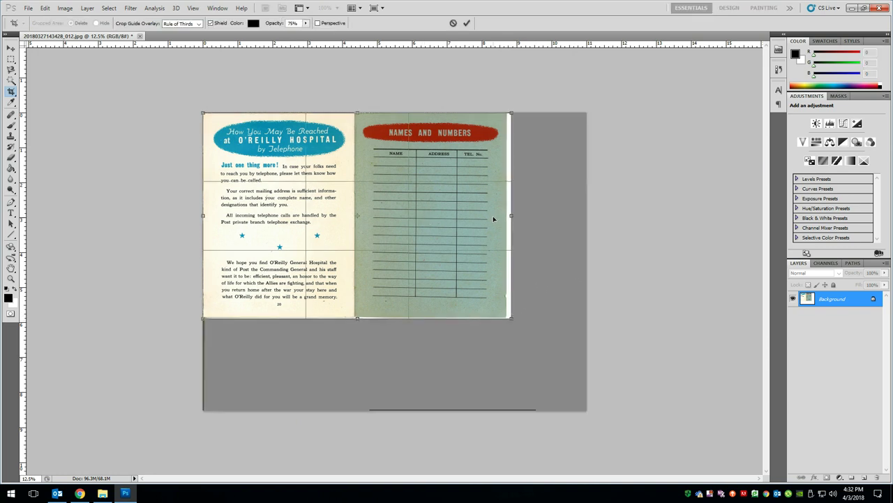
left_click_drag(510, 217, 506, 217)
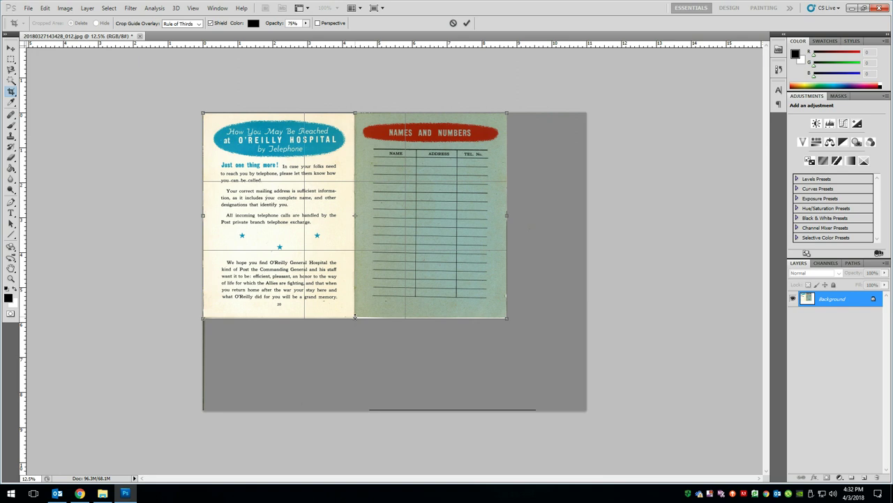
left_click_drag(356, 317, 355, 316)
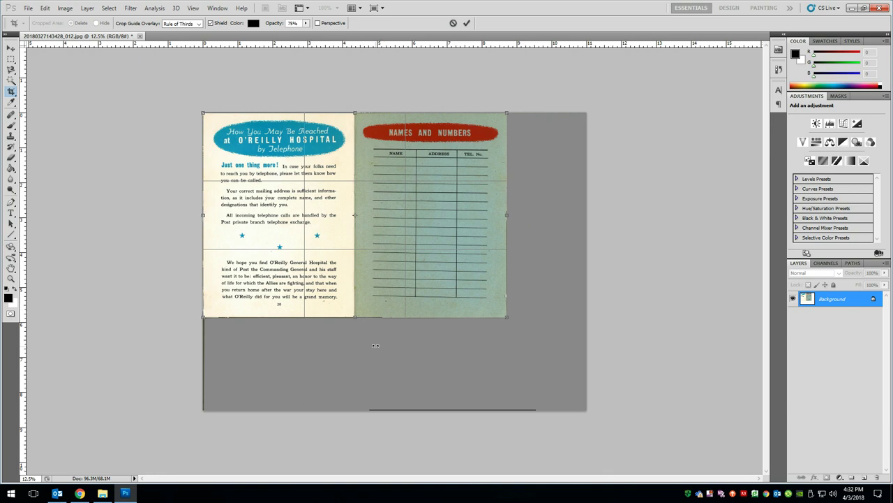
key("ctrl+plus")
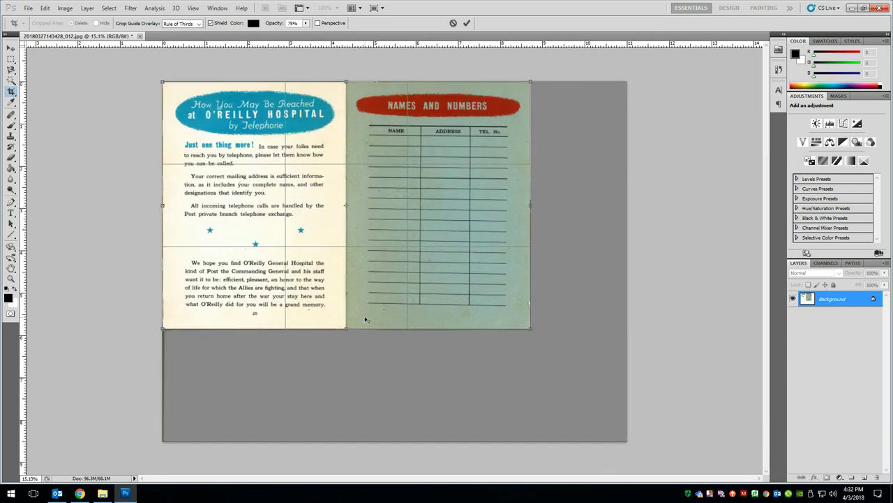
scroll(366, 320, "up", 6)
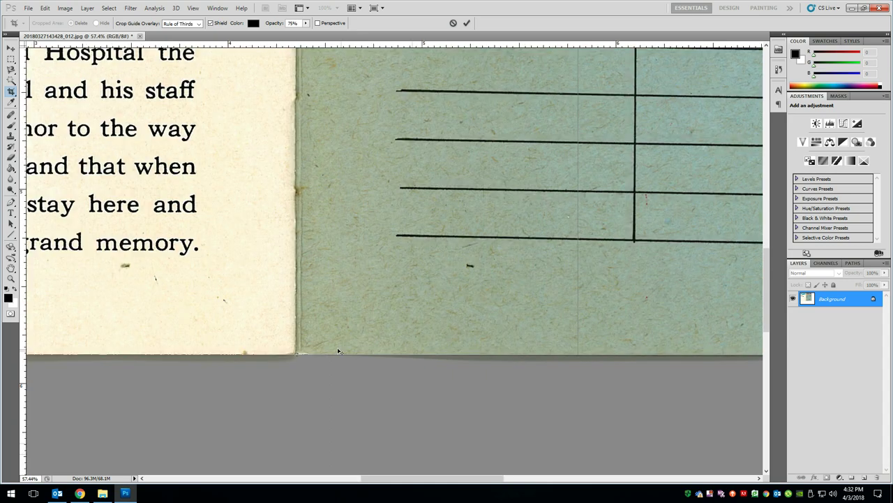
scroll(339, 351, "down", 4)
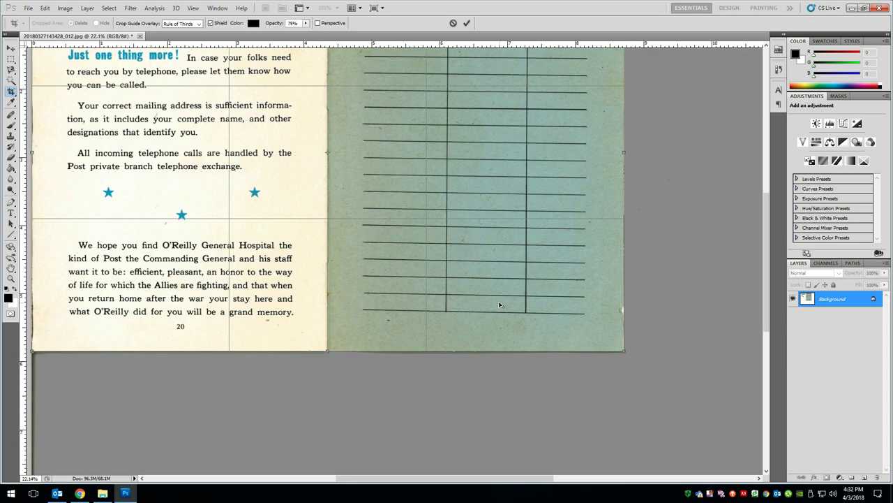
scroll(499, 305, "down", 2)
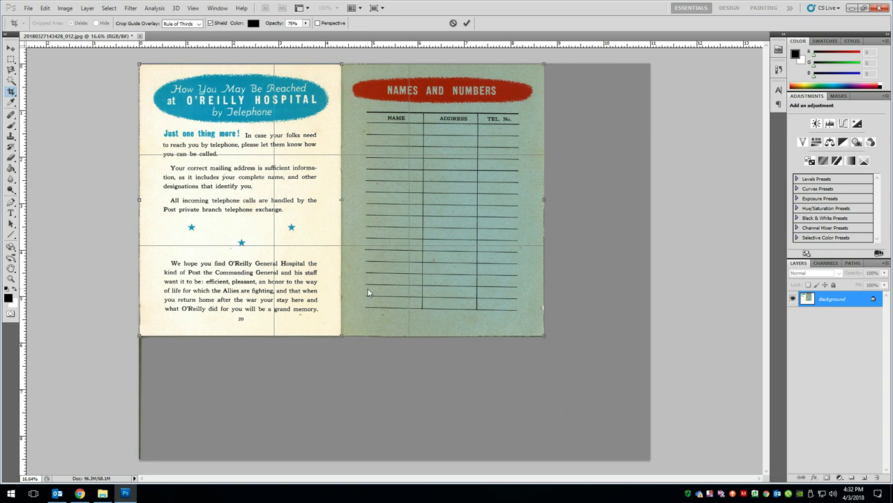
key("Return")
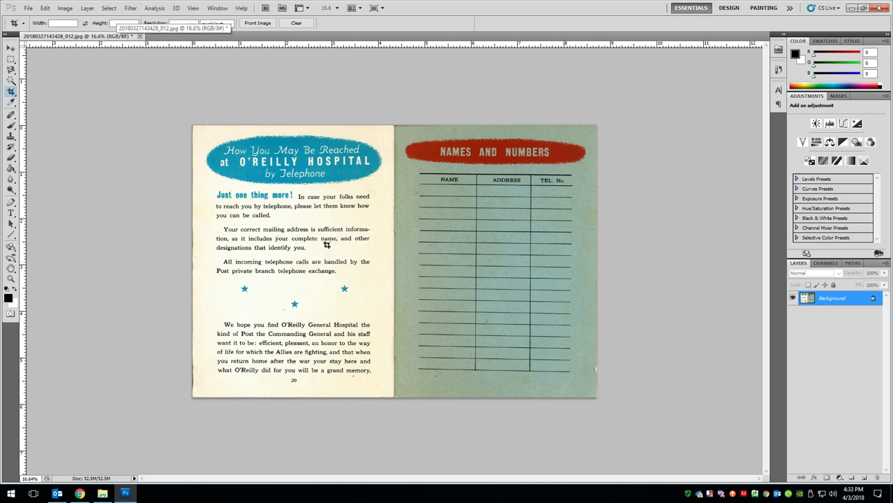
Step: Brighten the spread by applying the OnleyBookletProject preset in the Levels dialog
left_click(65, 7)
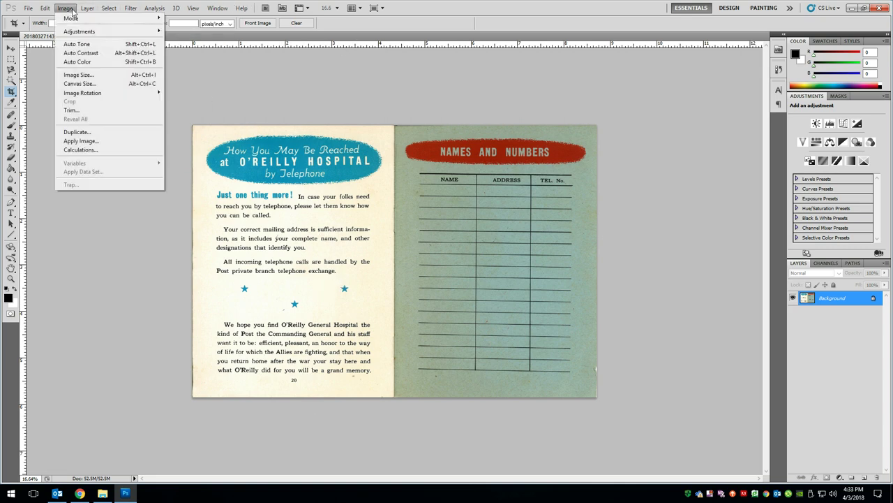
mouse_move(105, 31)
left_click(217, 39)
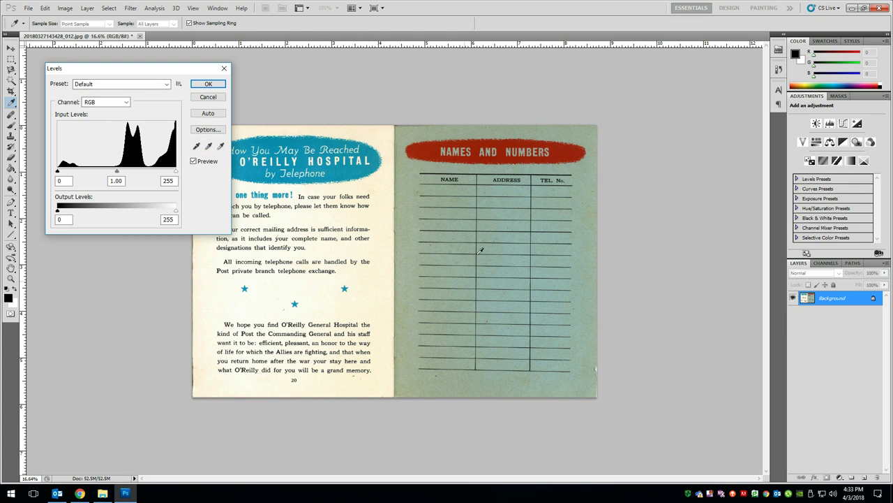
left_click(166, 84)
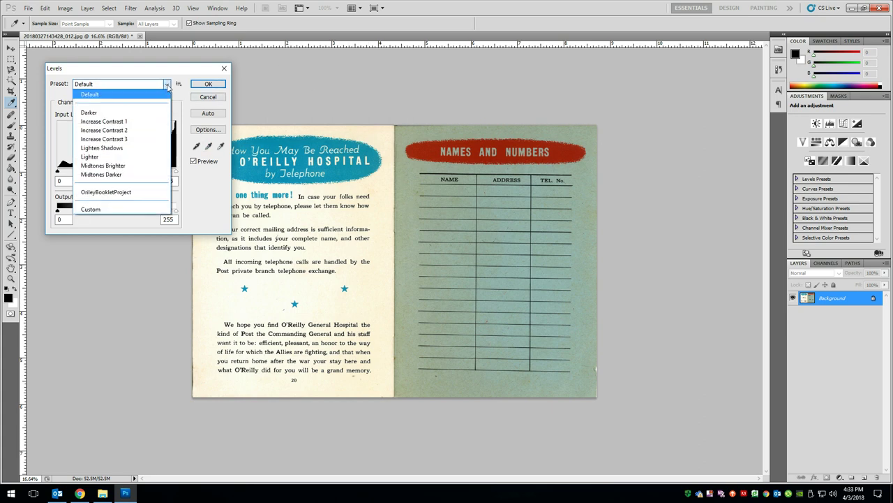
left_click(167, 84)
left_click(179, 83)
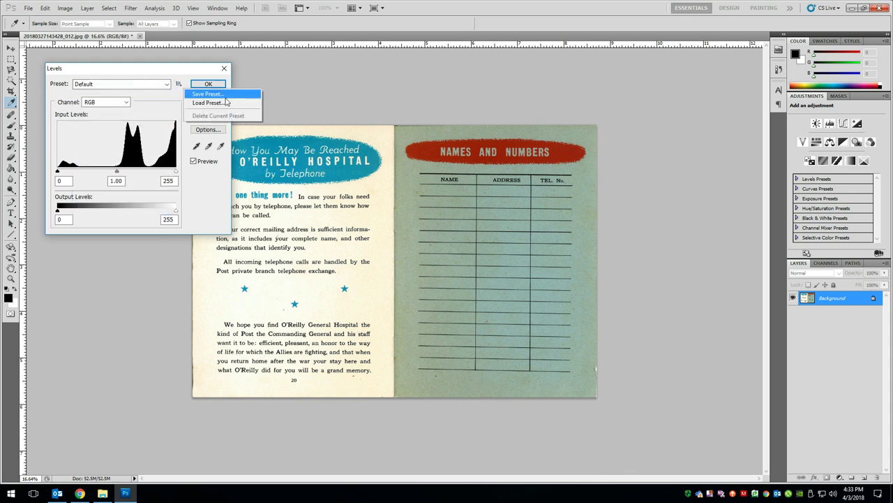
left_click(171, 74)
left_click(167, 85)
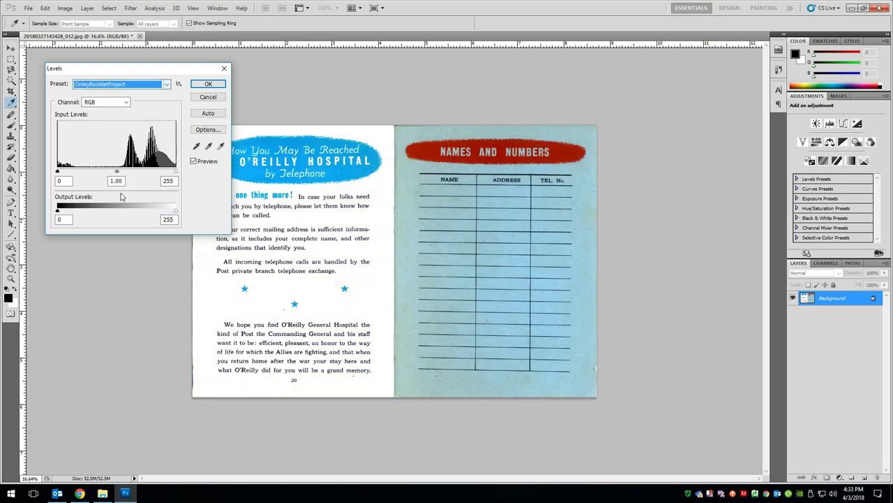
left_click(121, 196)
Step: Confirm the Levels adjustment, choose the Brush tool and make white the foreground colour
left_click(208, 84)
key("c")
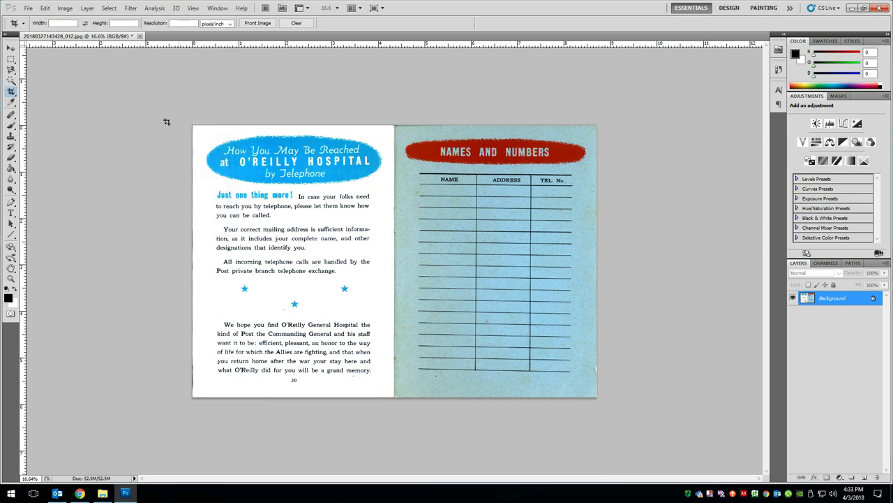
left_click(10, 126)
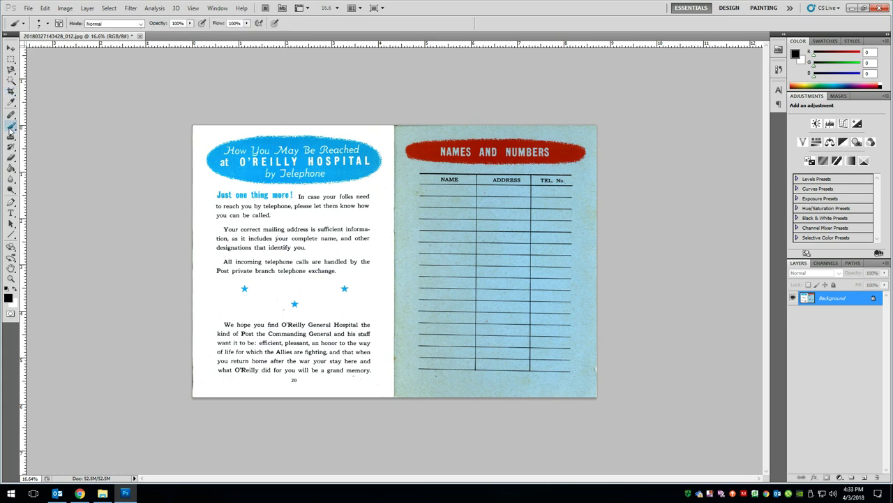
left_click(14, 290)
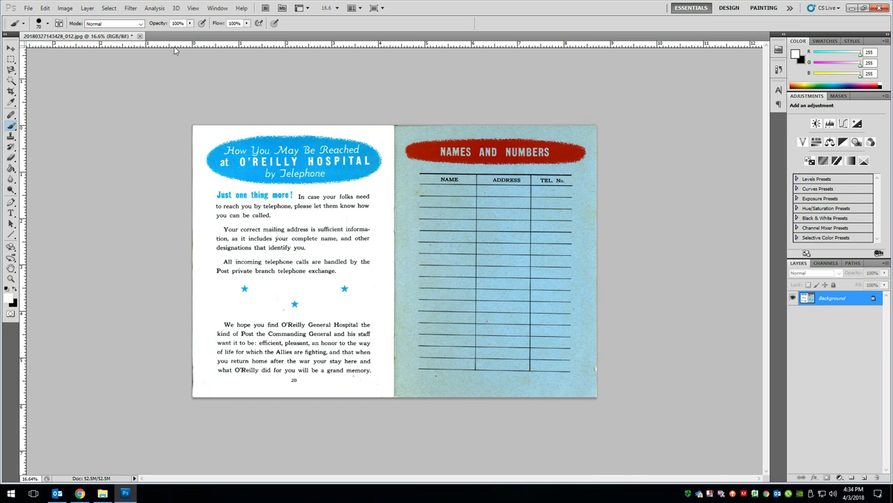
Step: Reduce the brush size in the brush picker and enter a new size value
left_click(48, 24)
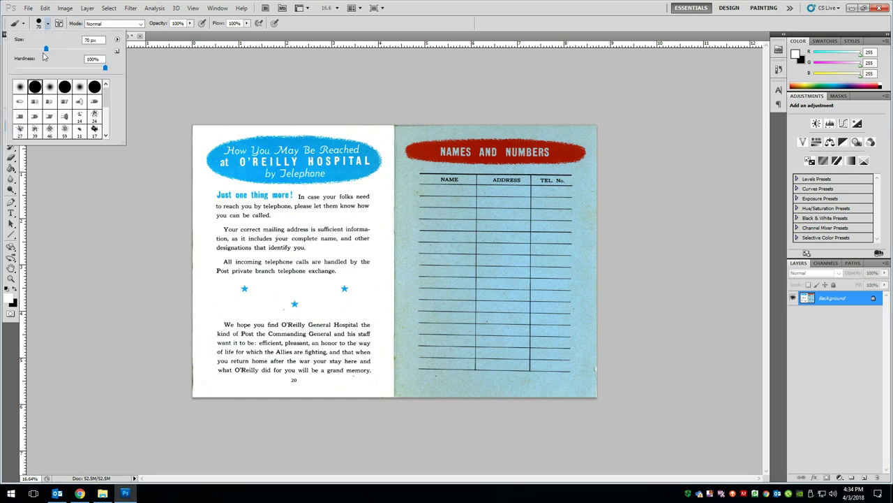
mouse_move(46, 53)
left_mouse_down()
mouse_move(80, 51)
mouse_move(17, 52)
mouse_move(49, 50)
left_mouse_up()
type("100")
key("Return")
Step: Set the brush to 80 px and paint page 20's dark left-edge line white, redoing the first stroke
type("80")
left_click(174, 88)
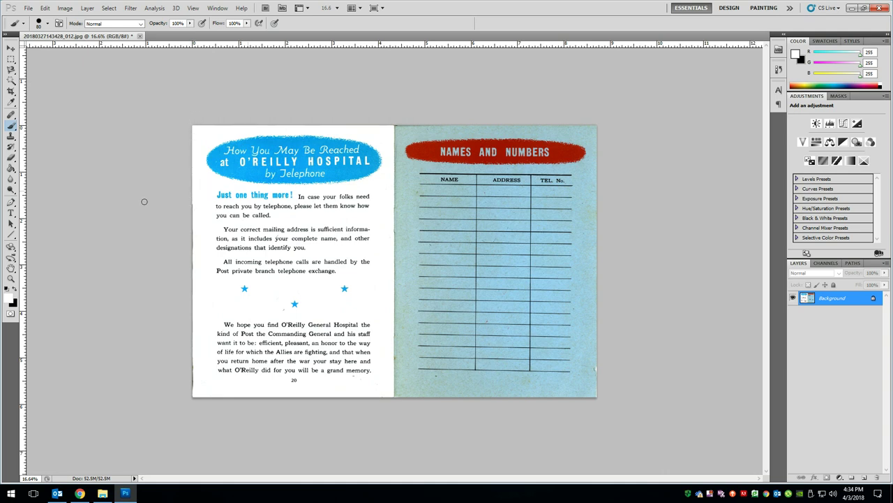
mouse_move(164, 254)
left_mouse_down()
mouse_move(176, 286)
mouse_move(216, 303)
mouse_move(164, 333)
mouse_move(178, 391)
left_mouse_up()
key("ctrl+z")
left_click_drag(222, 162, 232, 404)
Step: With a smaller brush, paint out the dark scratch above "your" and the cyan specks by the address
key("ctrl+plus")
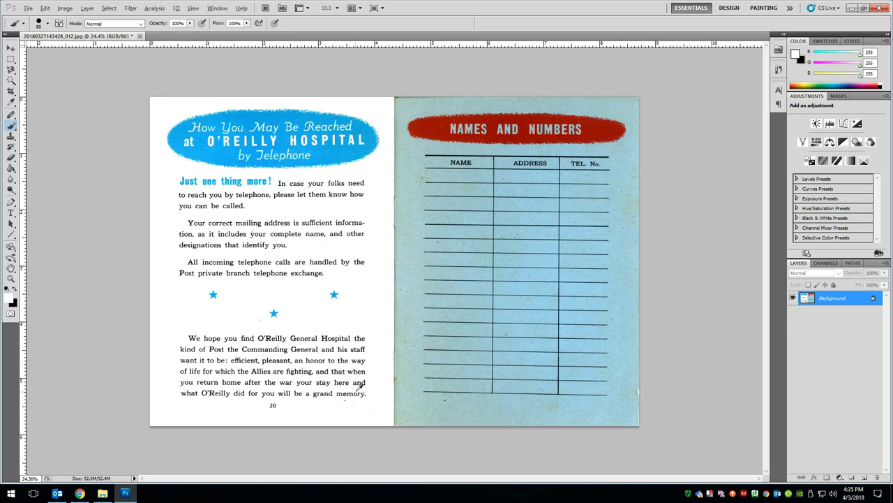
scroll(359, 386, "up", 3)
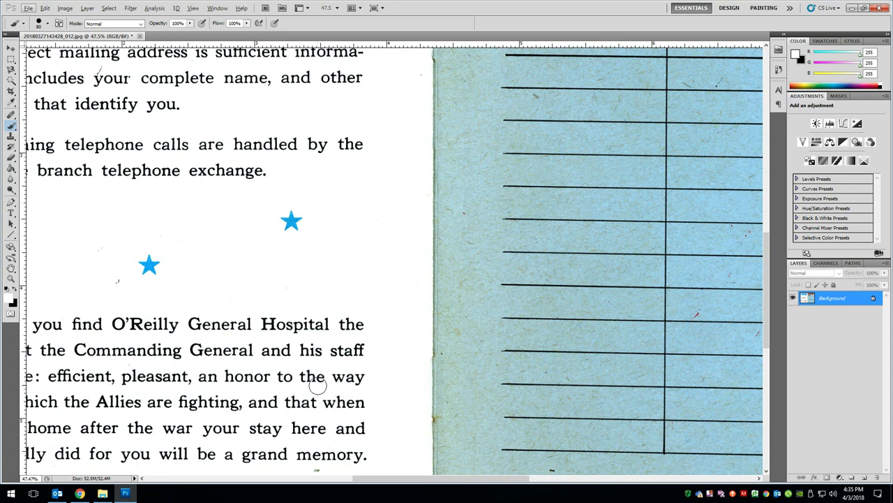
left_click_drag(330, 415, 391, 267)
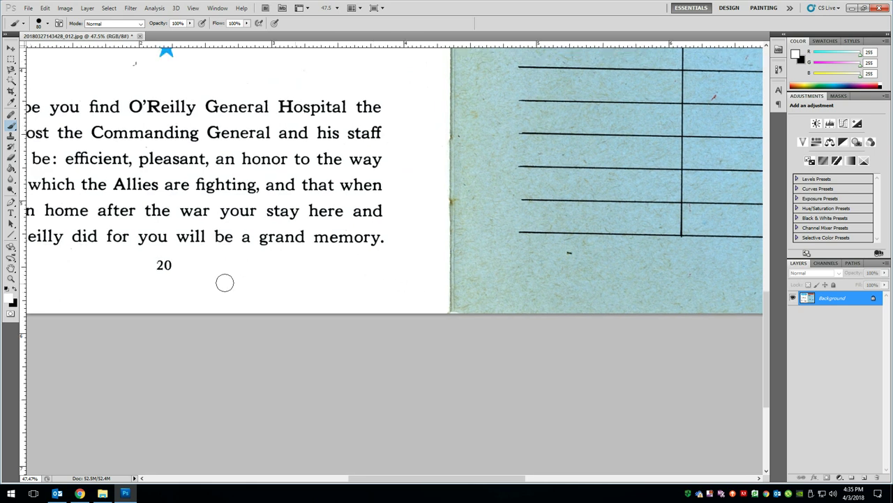
left_click_drag(214, 225, 304, 228)
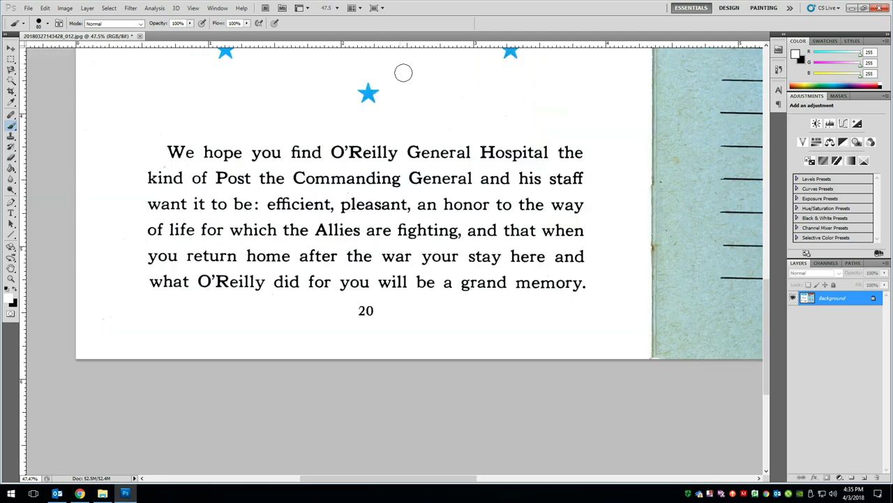
left_click_drag(444, 116, 446, 282)
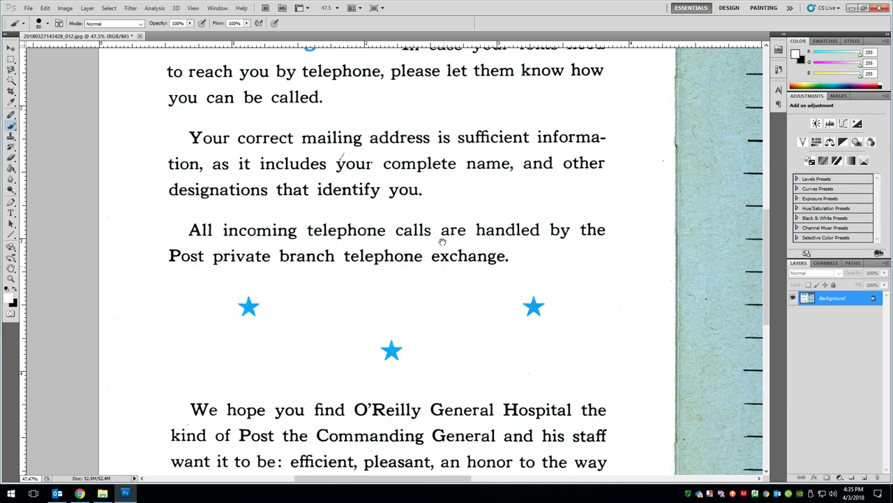
scroll(346, 161, "up", 3)
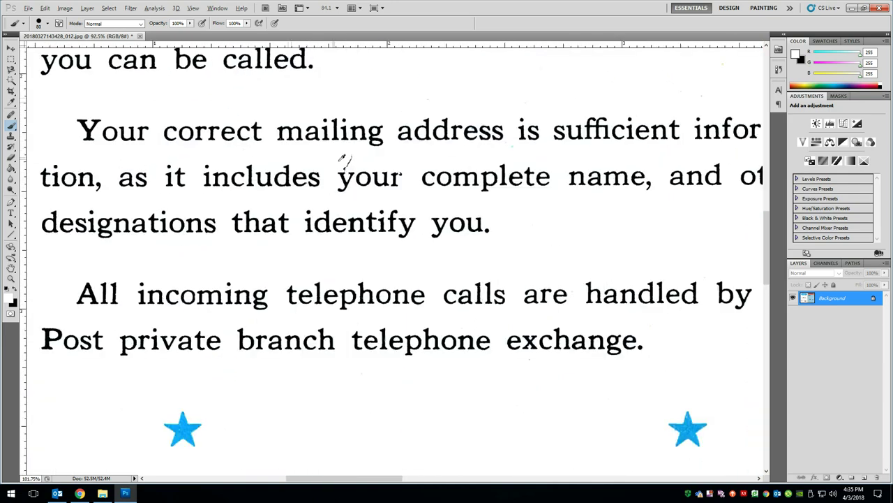
scroll(346, 161, "up", 2)
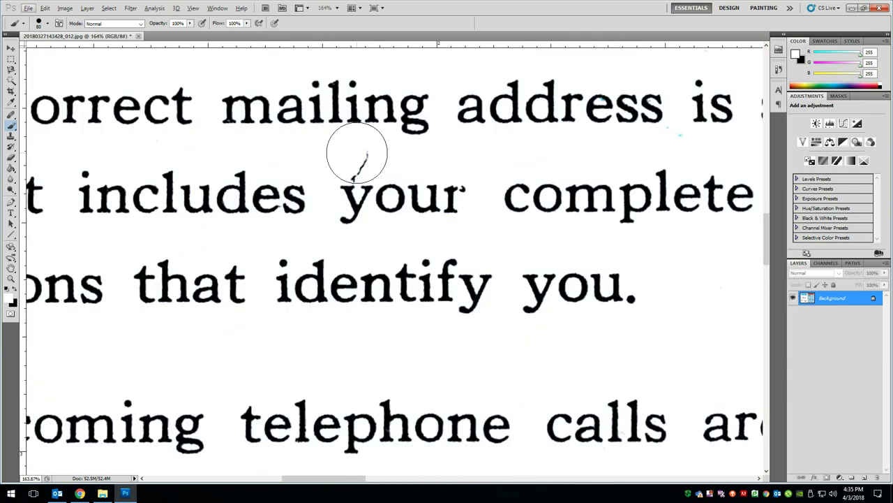
key("bracketleft")
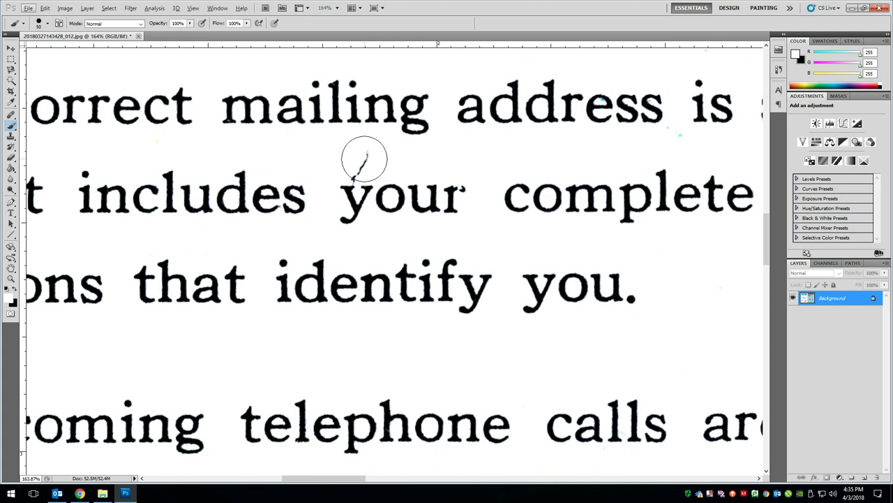
key("bracketleft")
left_click(353, 166)
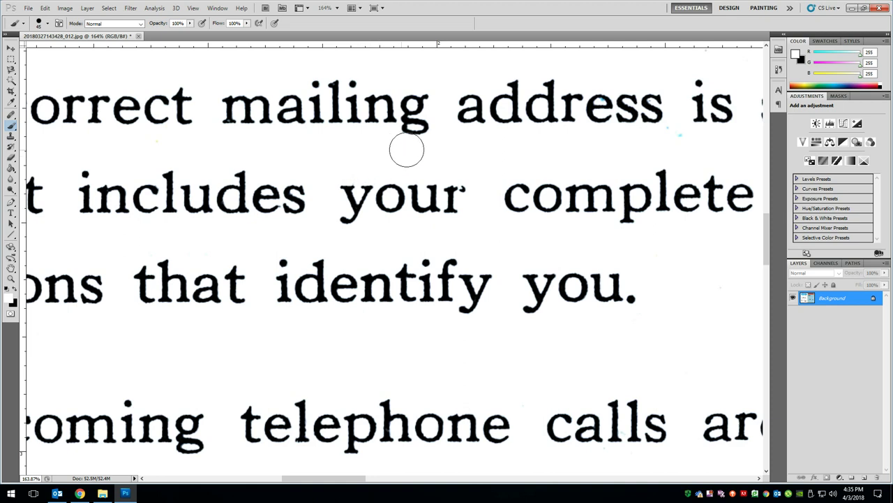
left_click(681, 136)
Step: Pan to the blue 'Names and Numbers' table page and turn on the rulers
left_click_drag(399, 179, 405, 211)
scroll(412, 211, "down", 5)
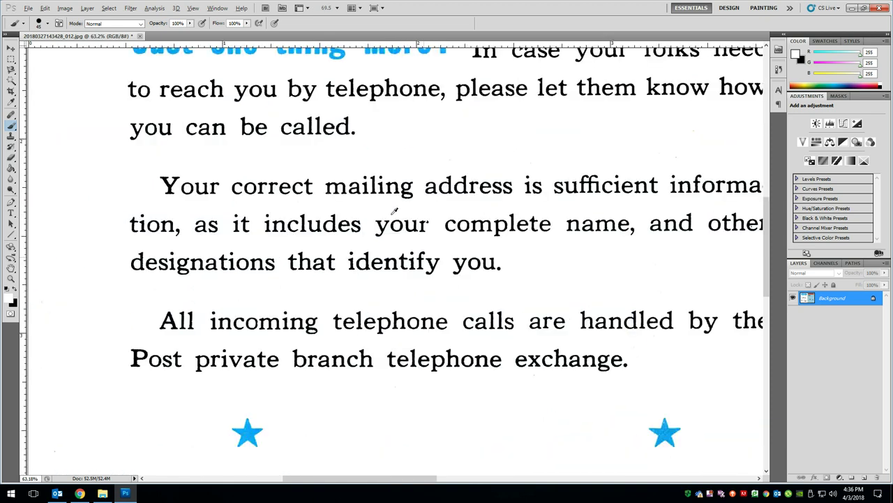
scroll(394, 210, "down", 1)
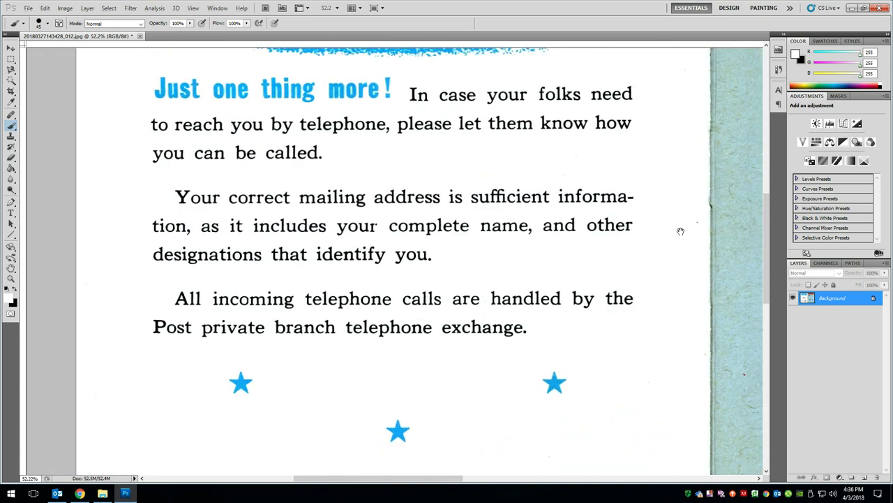
left_click_drag(458, 159, 460, 314)
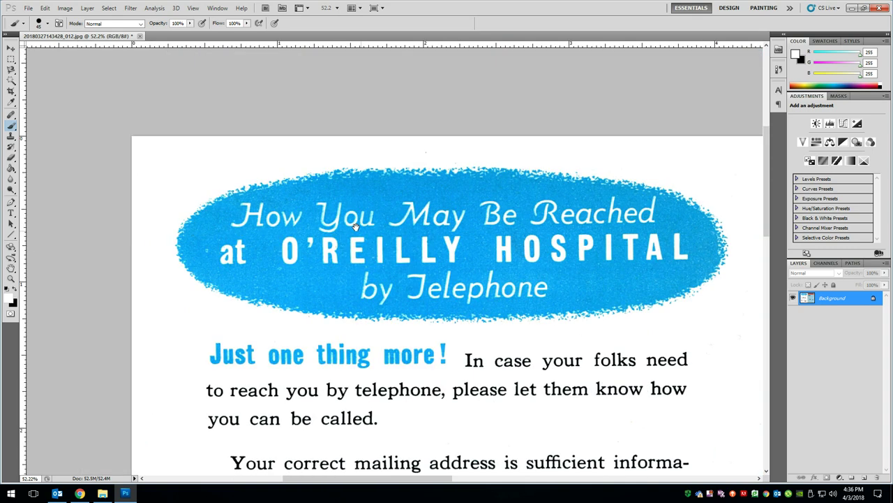
left_click_drag(356, 226, 292, 220)
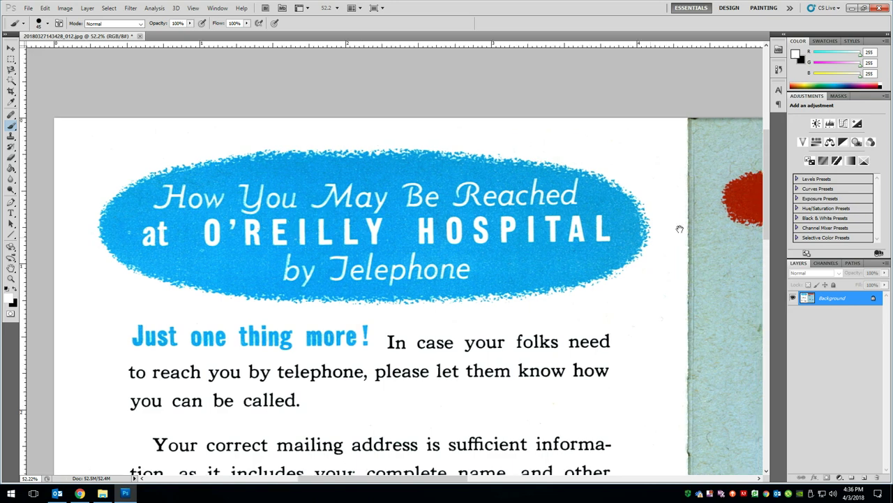
left_click_drag(676, 259, 294, 97)
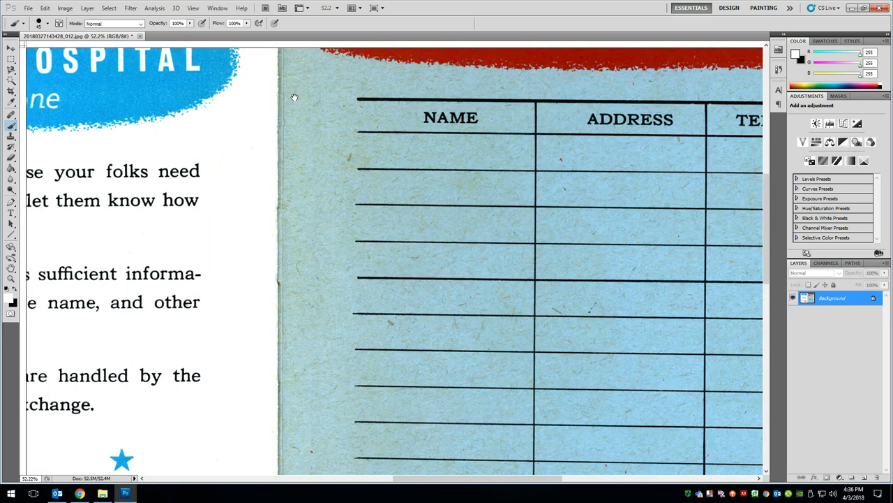
key("ctrl+r")
left_click_drag(689, 431, 497, 288)
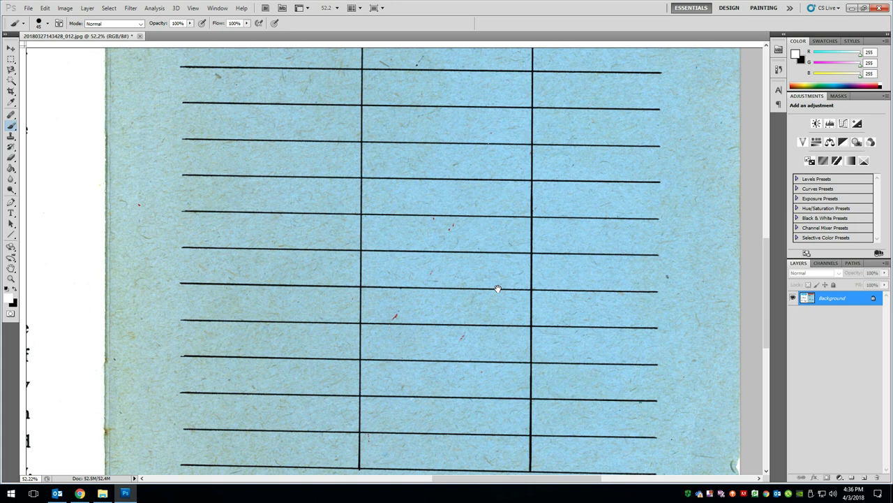
left_click_drag(497, 288, 472, 192)
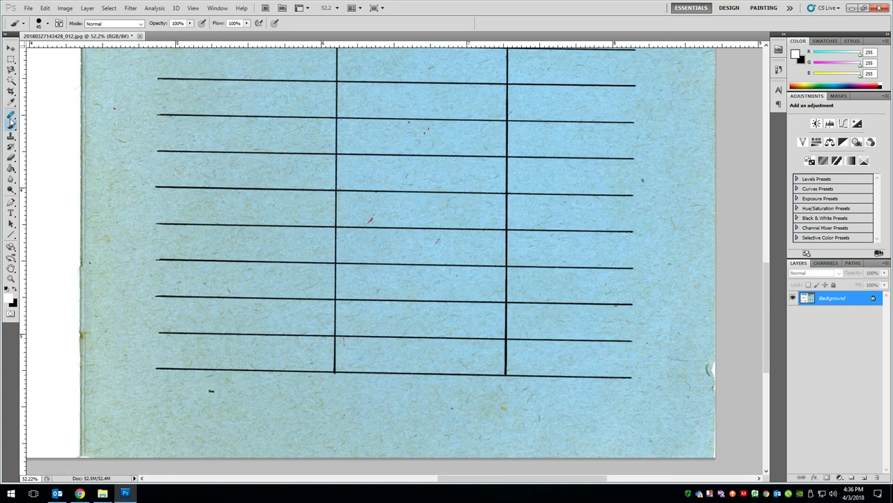
Step: Heal the dark shadow on the table page's right edge with an 80 px Content-Aware Spot Healing Brush
left_click(11, 117)
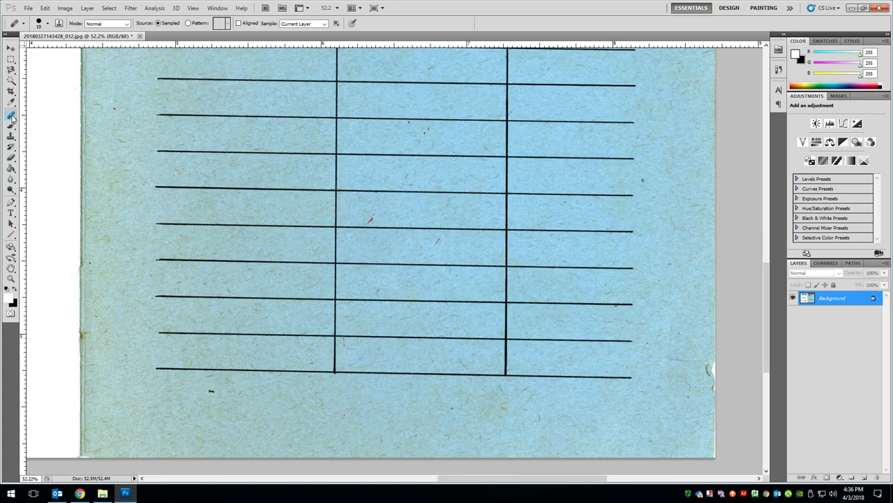
right_click(11, 119)
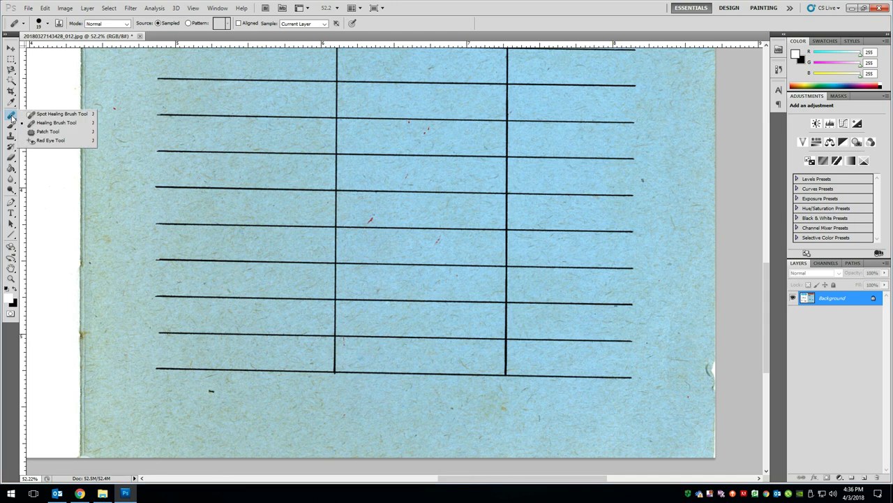
left_click(49, 119)
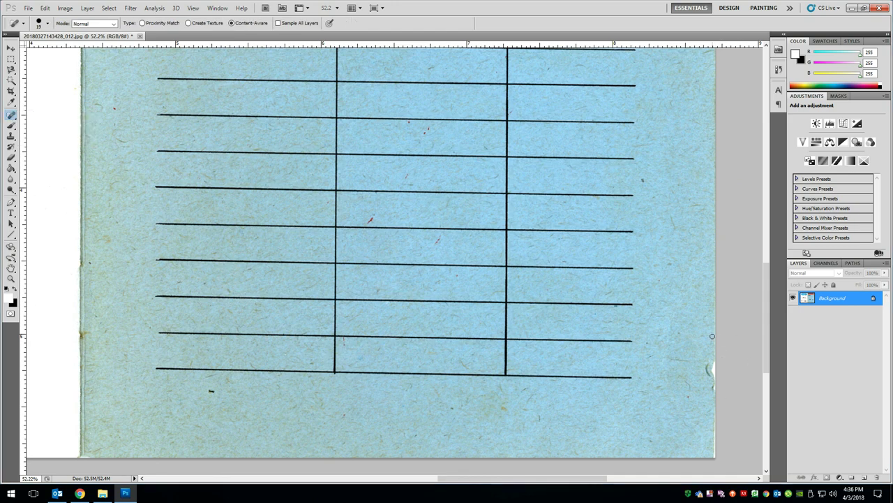
key("bracketright")
key("bracketright")
key("bracketright")
key("bracketright")
key("bracketright")
key("bracketright")
key("bracketright")
key("bracketright")
left_click_drag(714, 279, 714, 459)
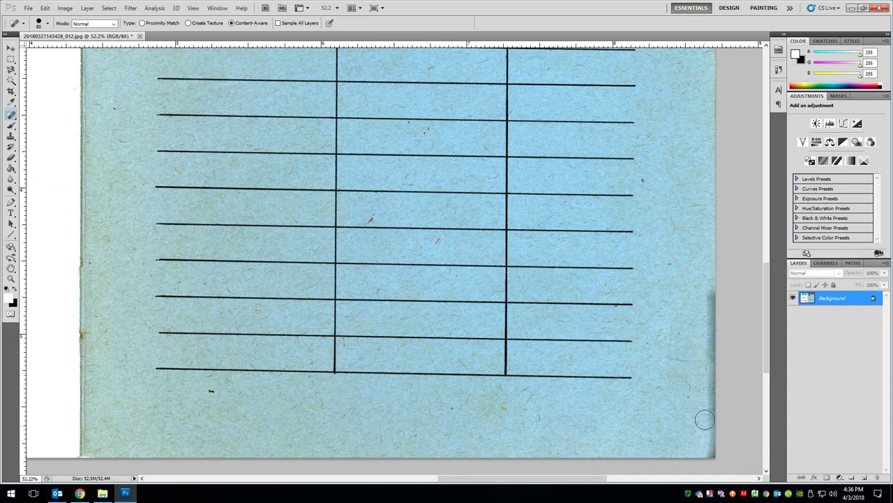
left_click_drag(720, 408, 719, 412)
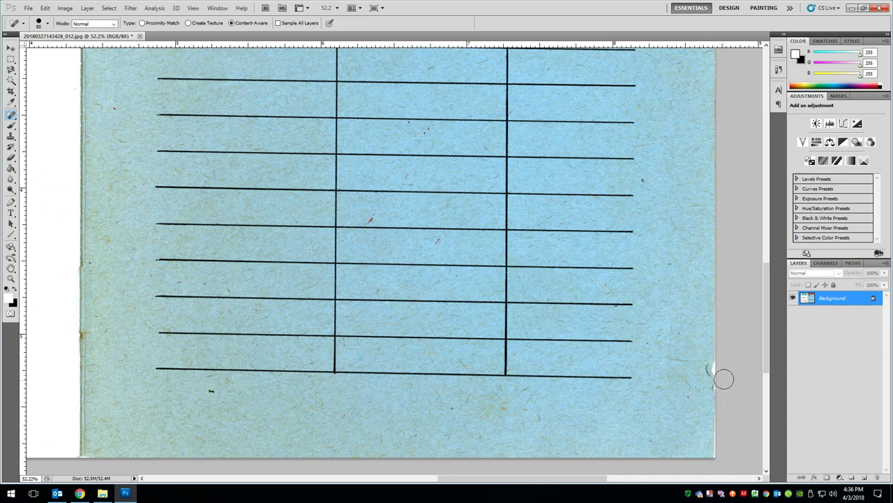
left_click(12, 117)
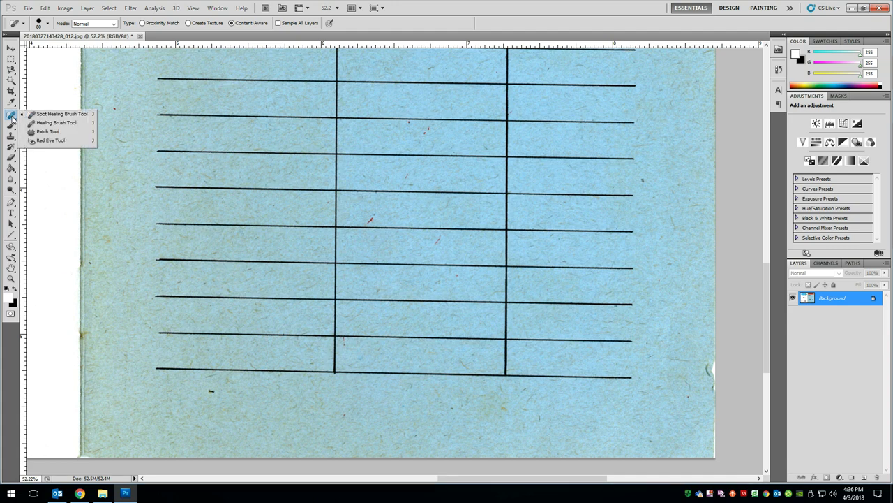
Step: Switch to the Healing Brush at size 45 and cover the white notch on the right edge
left_click(56, 123)
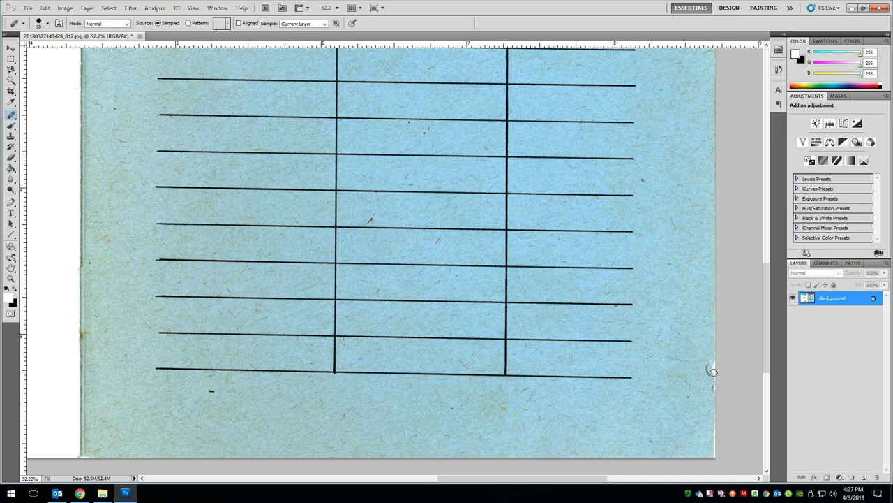
key("bracketright")
left_click_drag(712, 291, 716, 456)
Step: Heal the red and dark specks scattered across the blue table page
left_click(367, 220)
left_click(437, 242)
left_click(210, 392)
left_click(409, 123)
left_click(410, 175)
Step: Heal the red speck in the ADDRESS column, undoing the stroke that broke the NAME underline
scroll(489, 163, "up", 1)
scroll(414, 211, "up", 3)
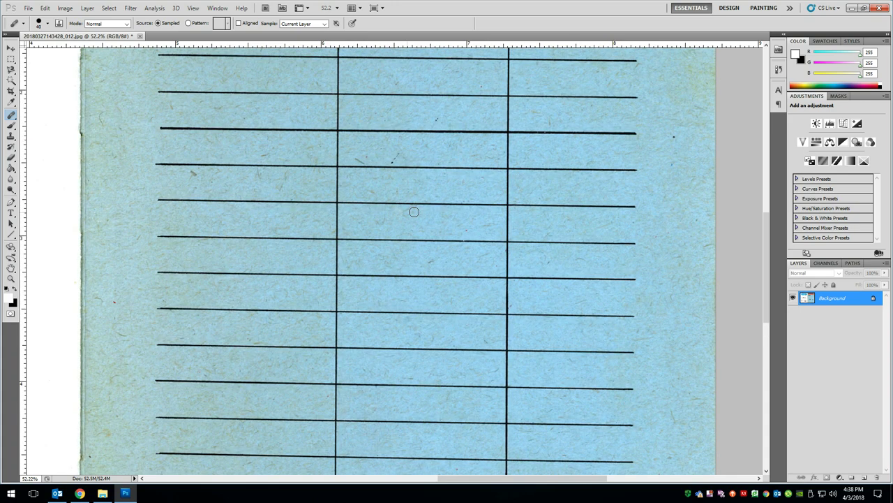
scroll(414, 211, "up", 3)
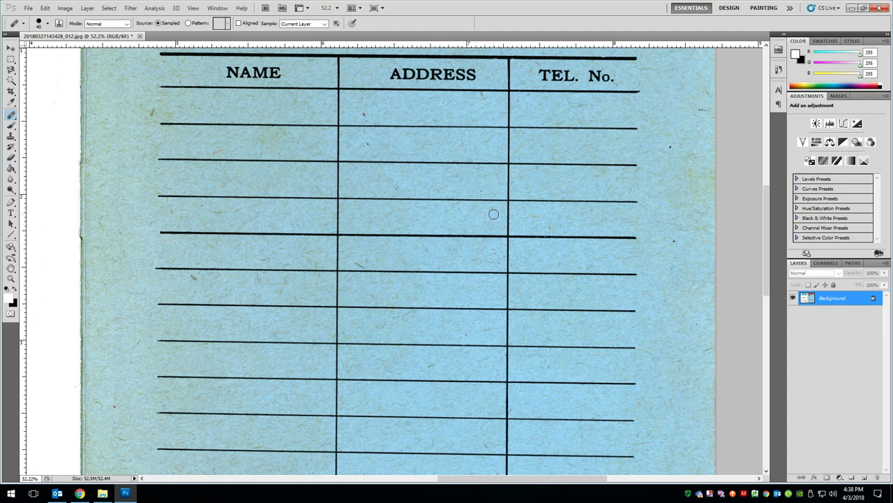
left_click(411, 126)
left_click(364, 113)
left_click(214, 85)
key("ctrl+z")
scroll(448, 185, "up", 1)
Step: Compare the original scan snapshot in History, then restore the latest Healing Brush state
scroll(447, 184, "up", 5)
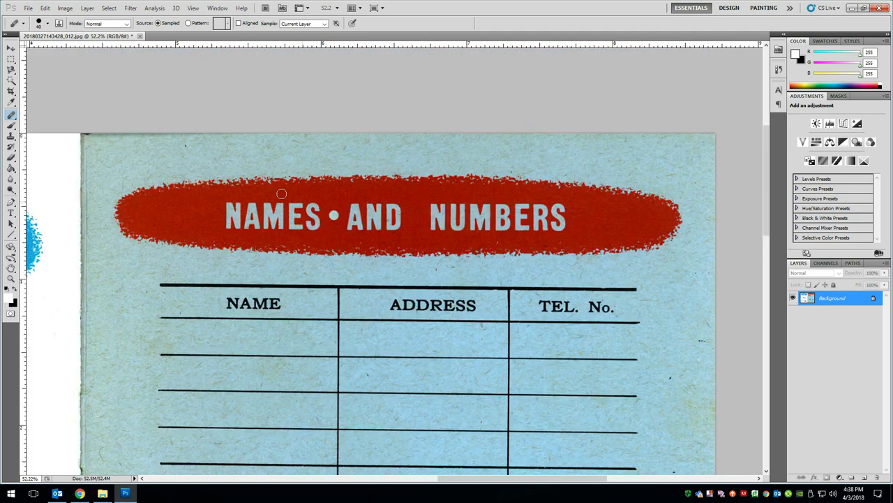
scroll(208, 270, "down", 1)
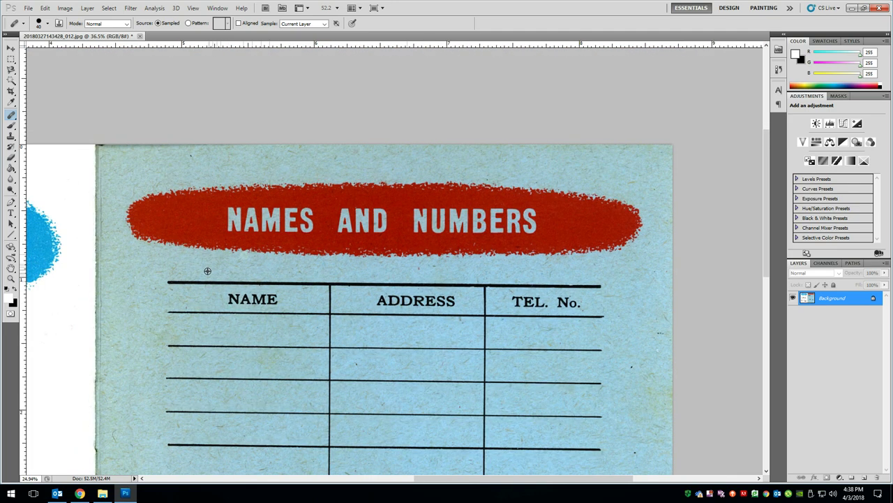
scroll(389, 271, "down", 3)
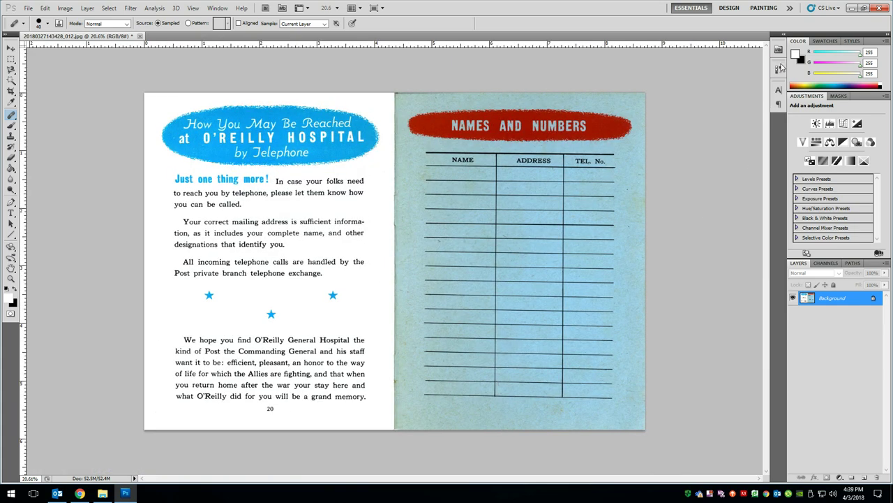
left_click(778, 69)
scroll(766, 102, "up", 2)
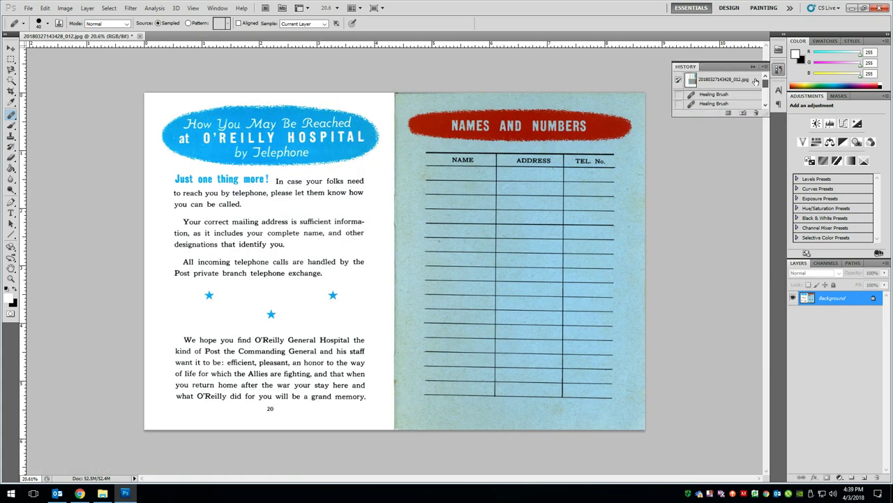
left_click(732, 81)
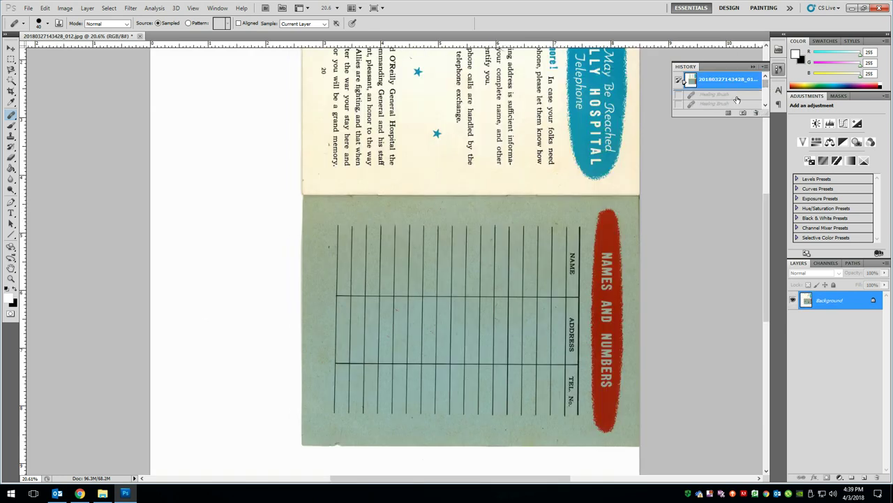
left_click_drag(767, 84, 768, 98)
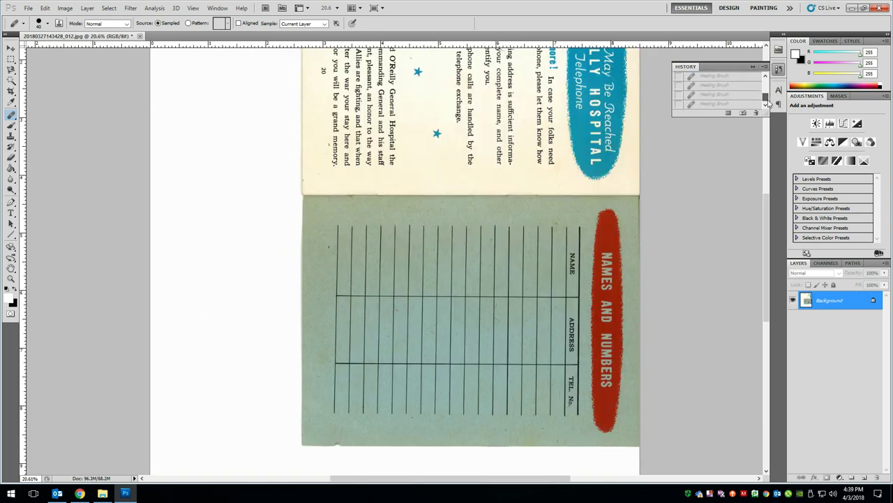
left_click(726, 103)
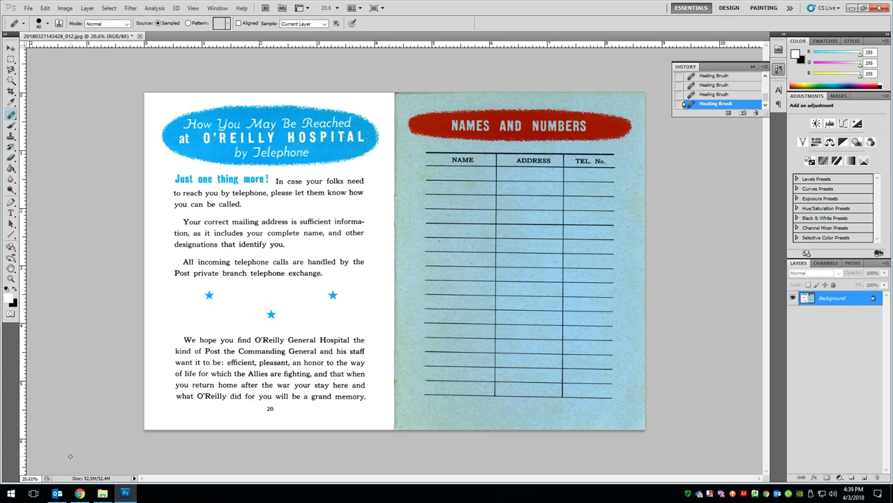
left_click(11, 48)
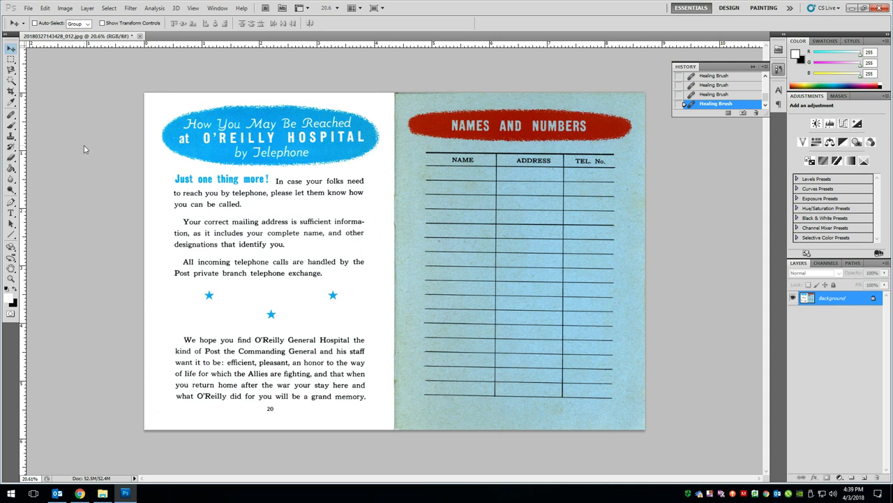
key("ctrl+s")
left_click(499, 134)
left_click(102, 493)
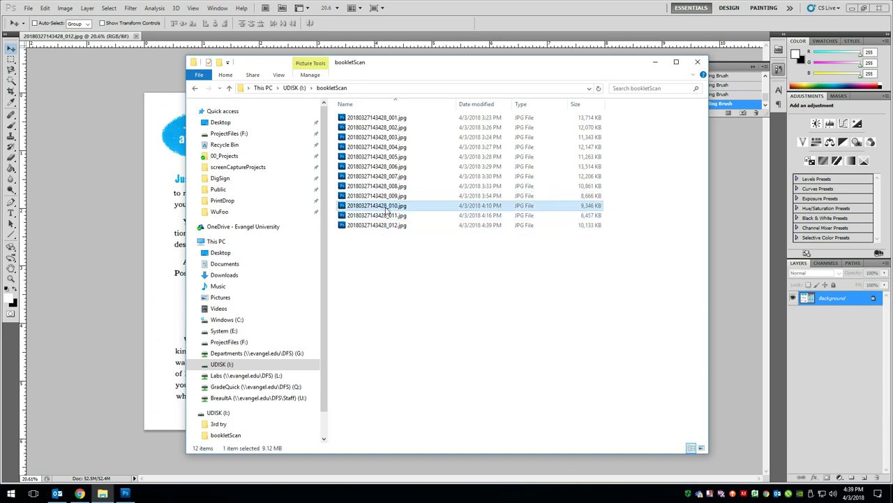
double_click(388, 206)
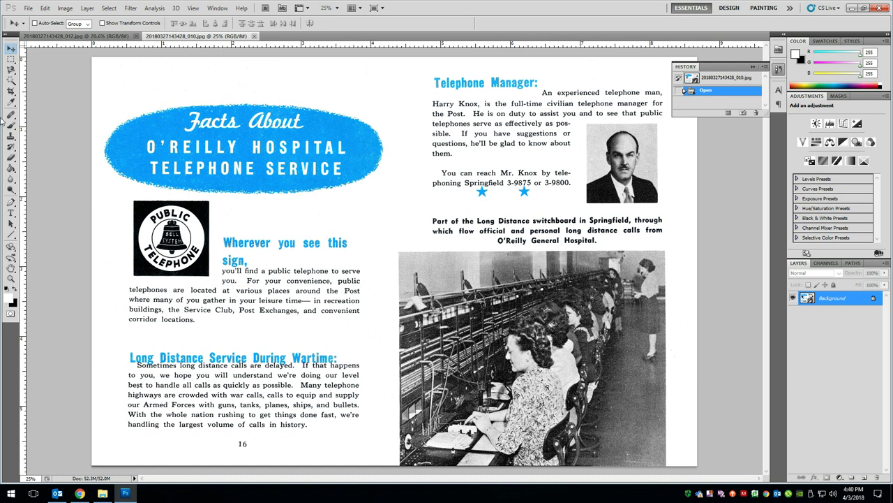
Step: Marquee-select the switchboard photo, preview Hue/Saturation at Saturation -100, then cancel the change
left_click(11, 61)
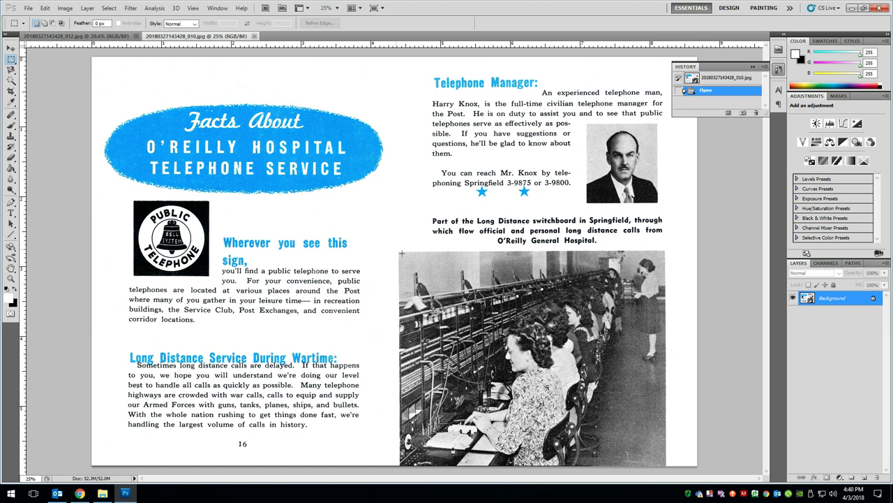
left_click_drag(675, 463, 668, 479)
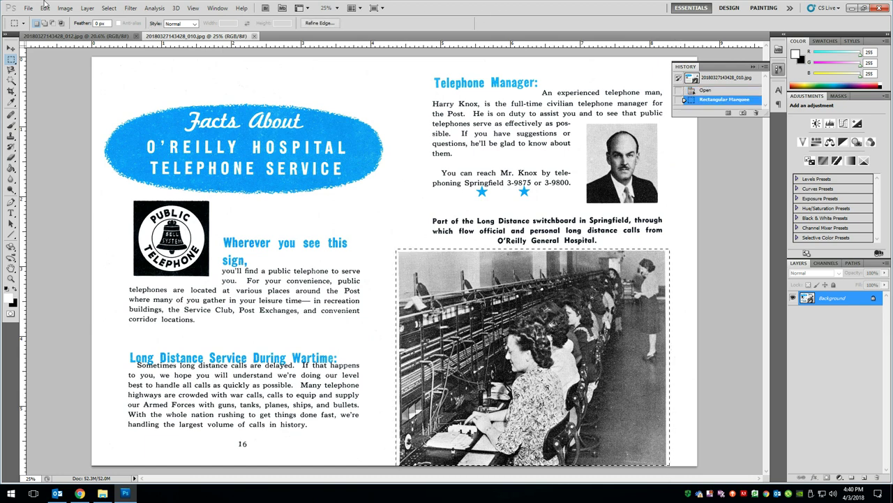
left_click(65, 8)
mouse_move(88, 32)
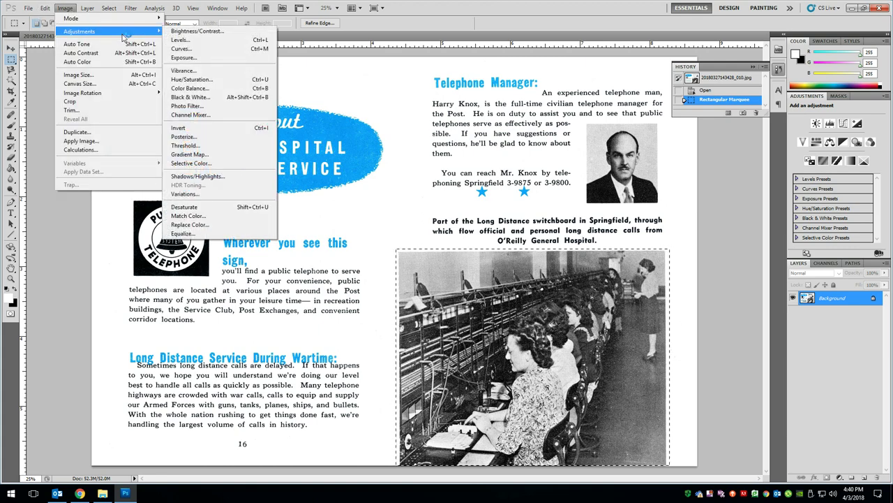
left_click(198, 79)
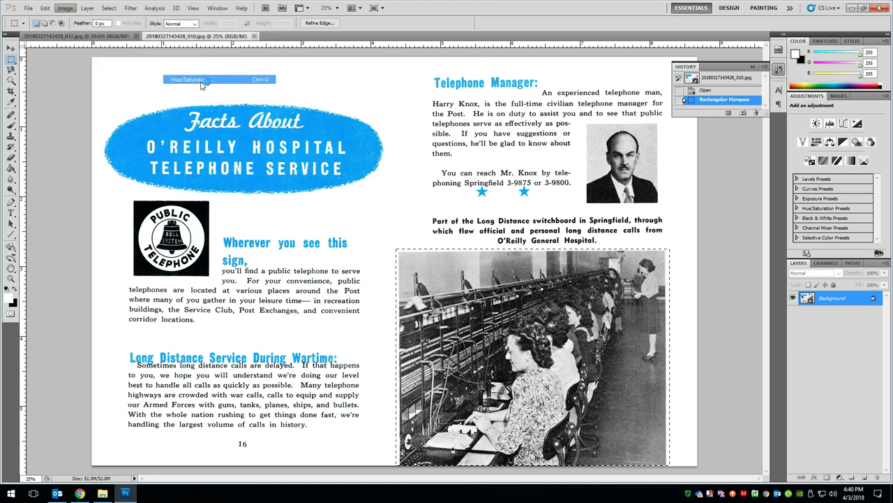
left_click_drag(245, 222, 173, 236)
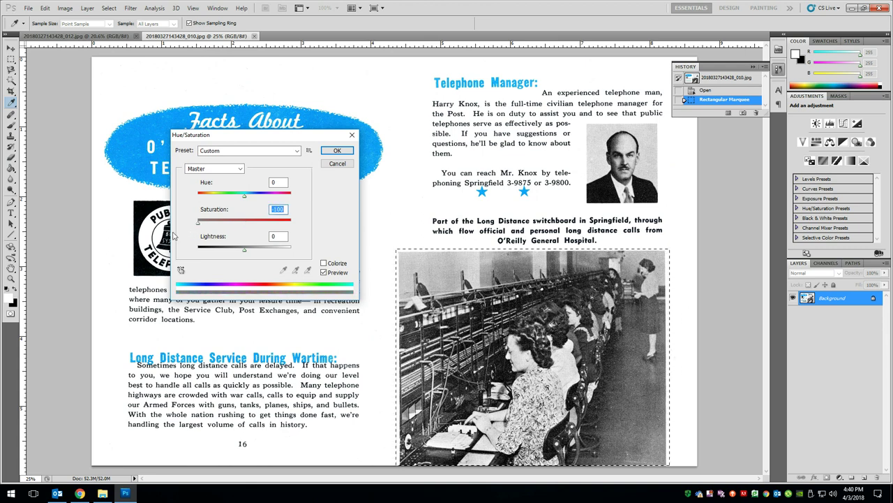
left_click(348, 165)
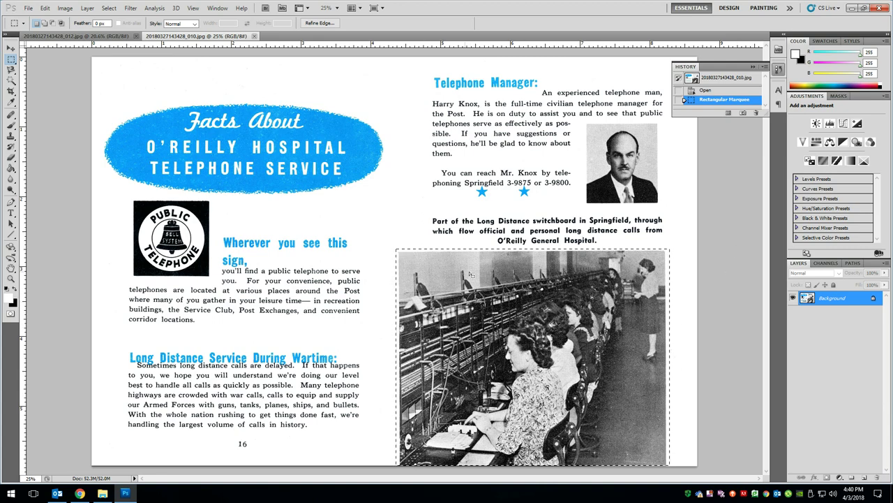
scroll(454, 284, "up", 4)
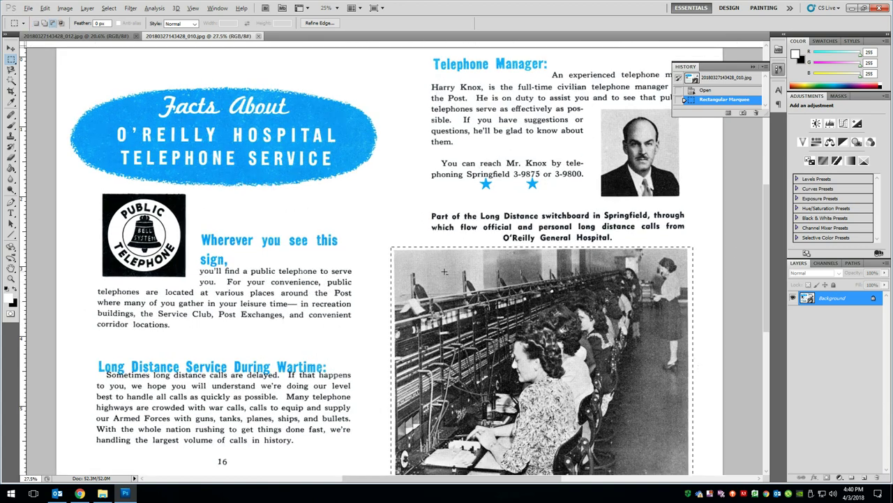
scroll(441, 264, "up", 5)
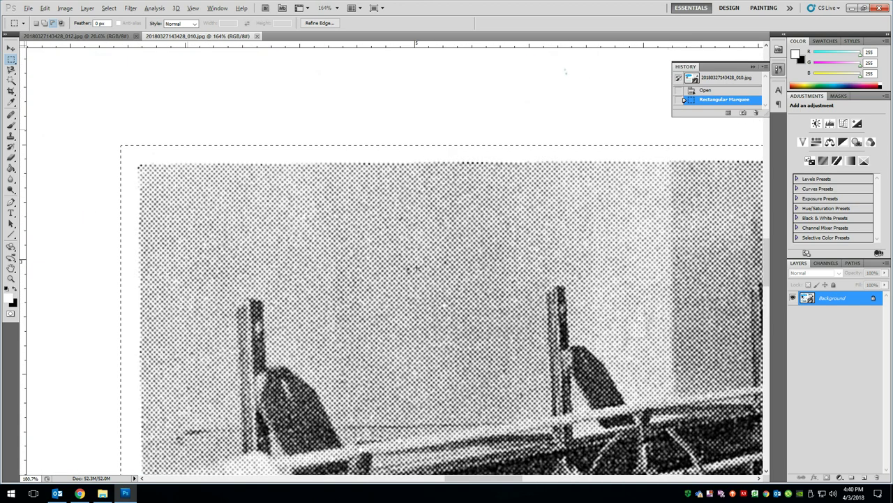
scroll(416, 267, "up", 4)
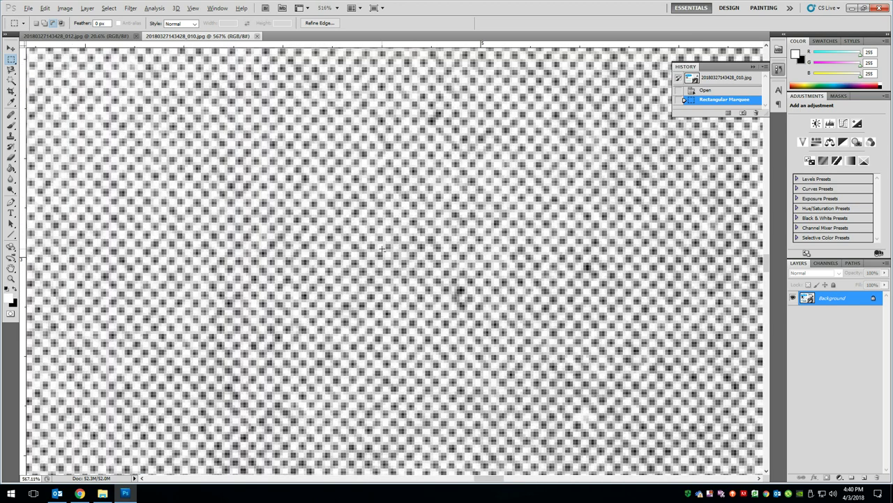
scroll(382, 249, "up", 4)
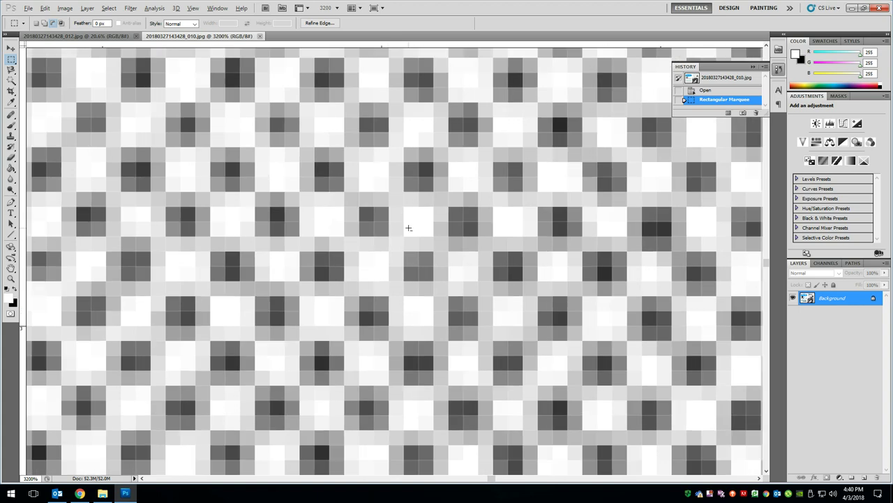
scroll(408, 227, "down", 4)
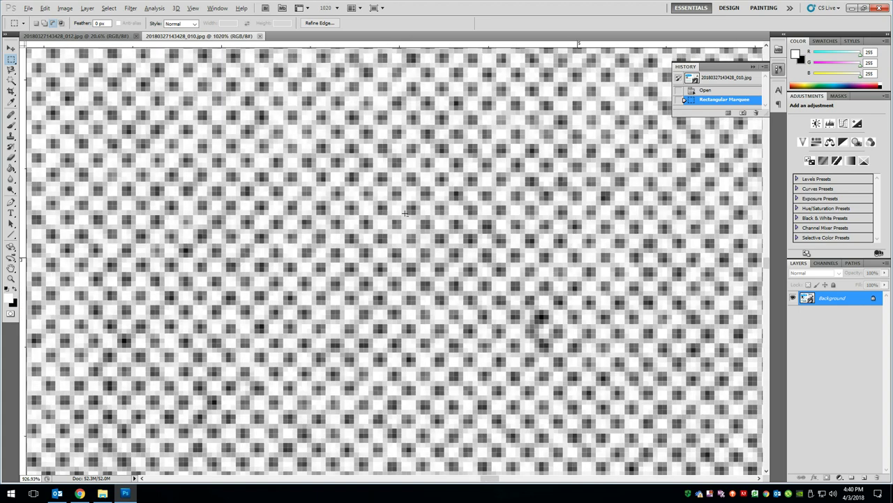
scroll(407, 216, "down", 3)
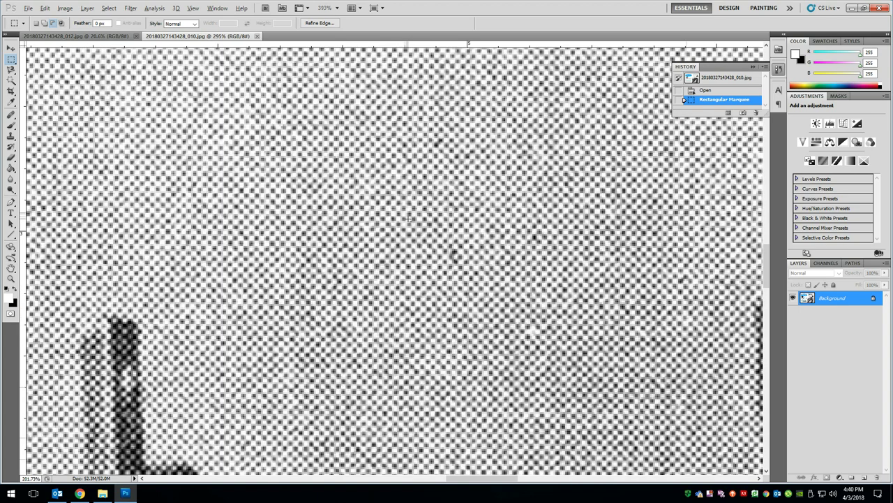
scroll(408, 219, "down", 5)
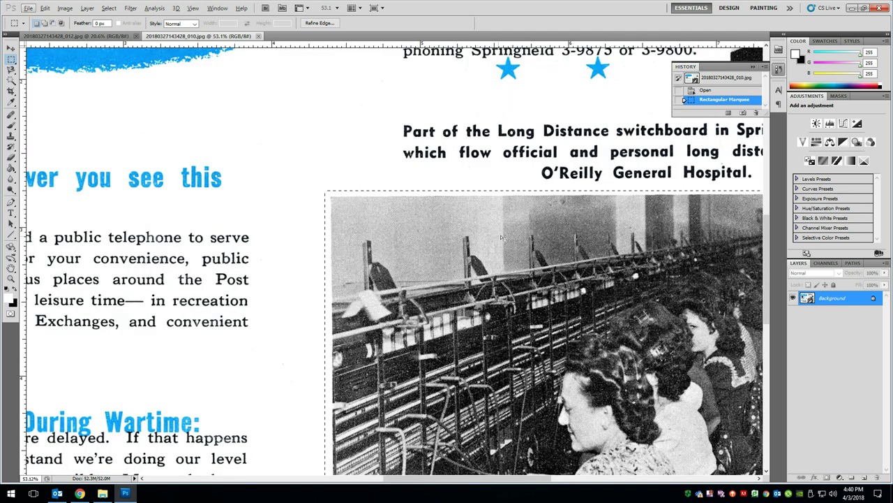
Step: Shrink the Spot Healing Brush to about 30 px and heal four dark specks in the photo background
left_click(10, 115)
left_click(41, 115)
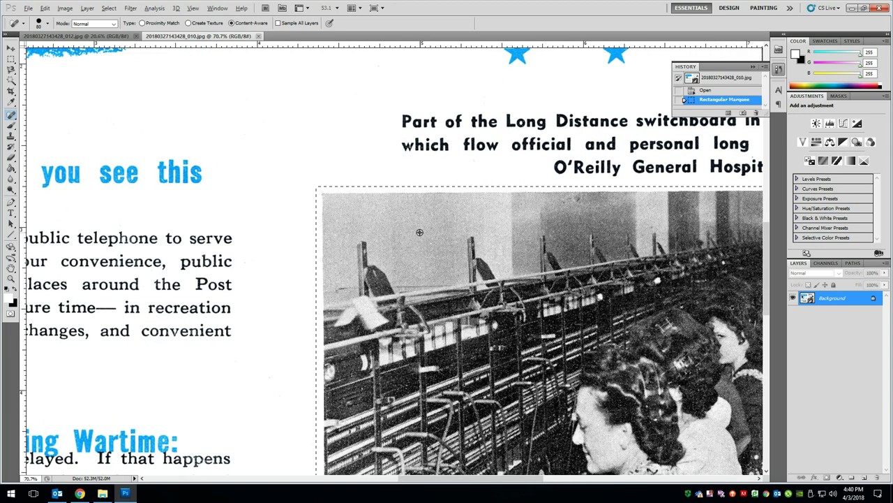
scroll(420, 232, "up", 4)
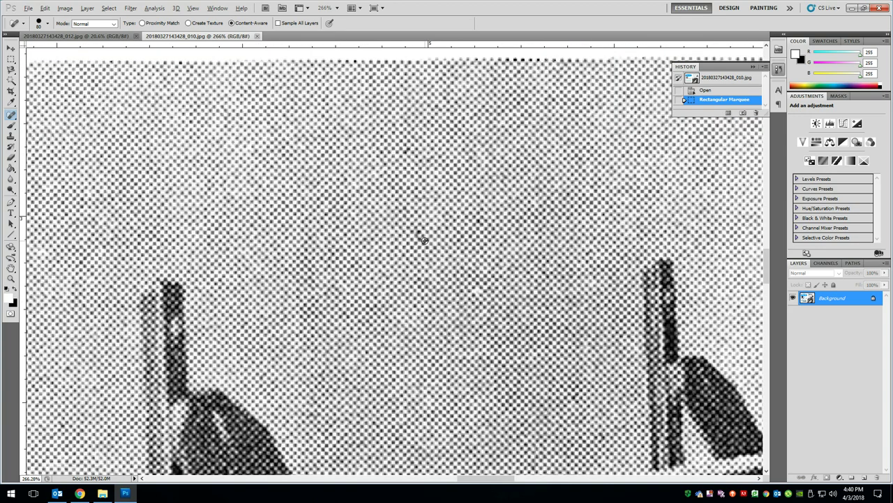
key("alt")
key("bracketleft")
key("bracketleft")
key("bracketleft")
key("bracketleft")
left_click(421, 238)
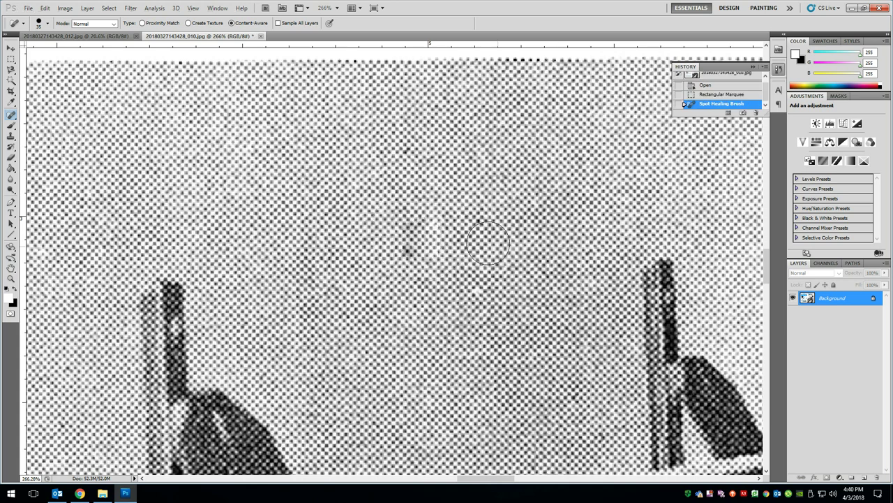
left_click(415, 225)
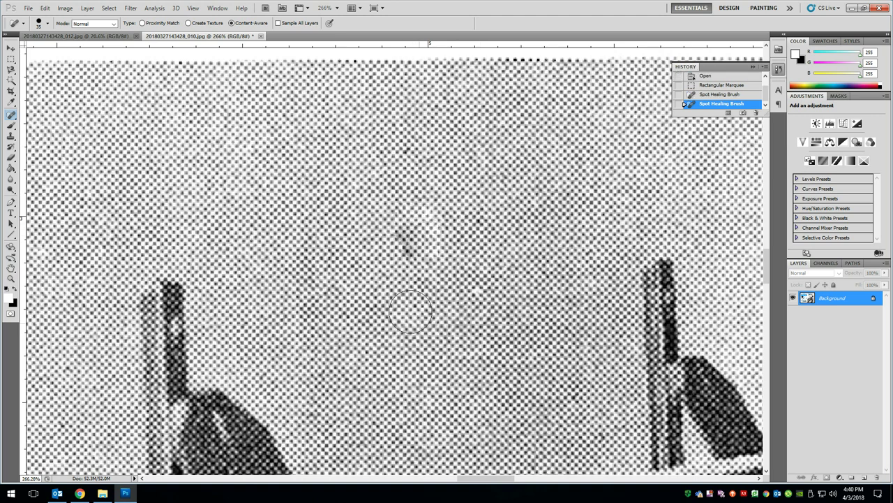
left_click(410, 245)
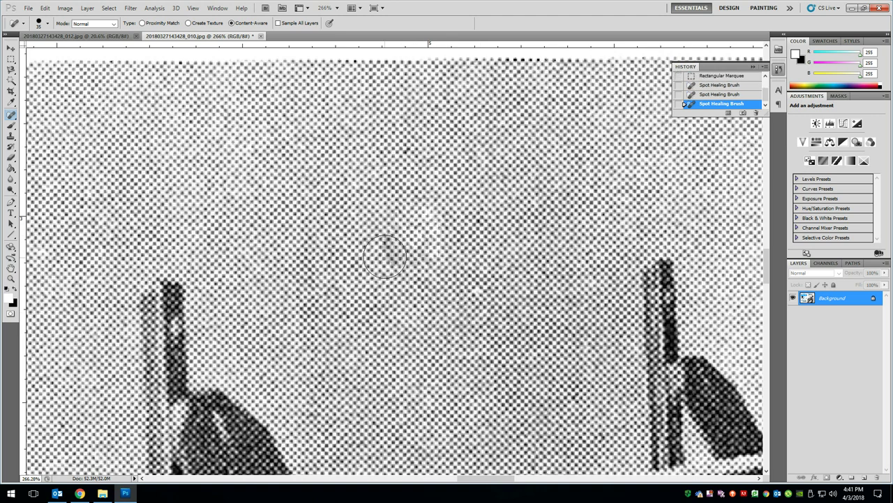
left_click(385, 250)
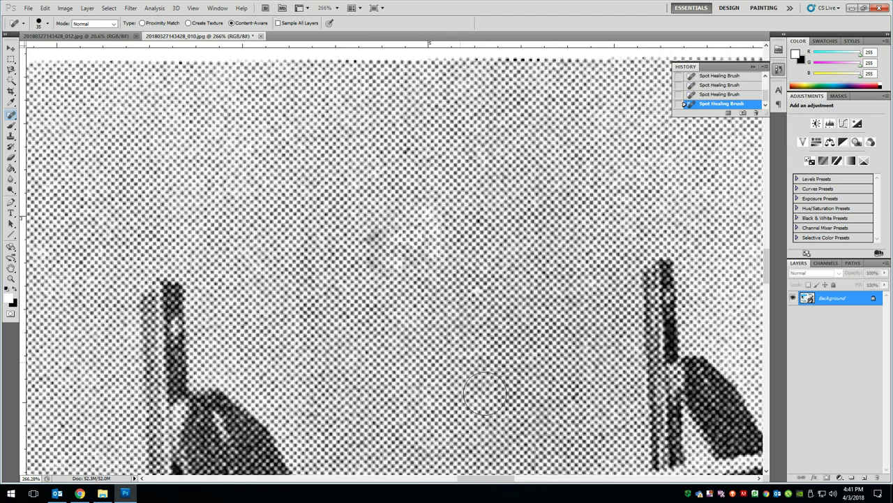
Step: Revert the photo to the Rectangular Marquee history state, undoing all the healing
left_click(719, 76)
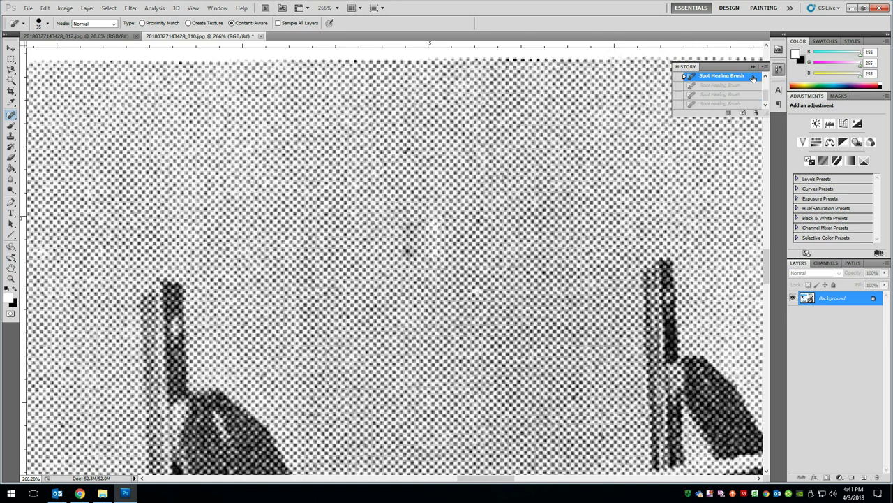
left_click(768, 79)
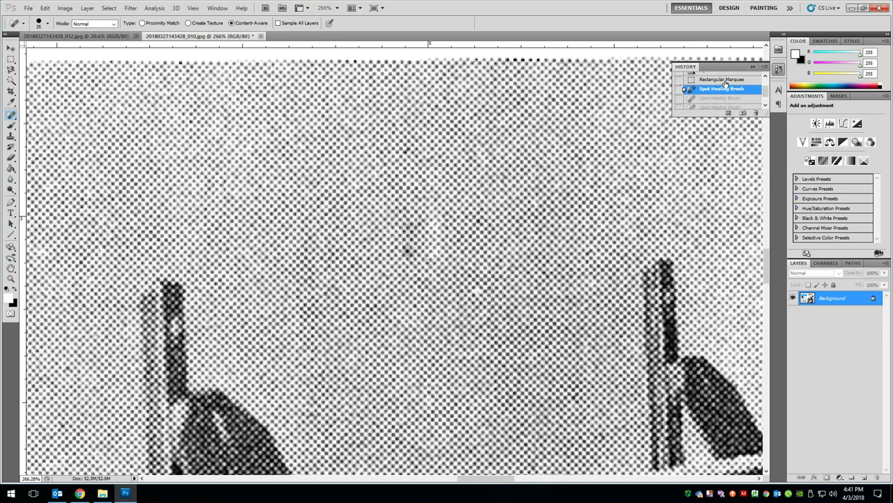
left_click(725, 83)
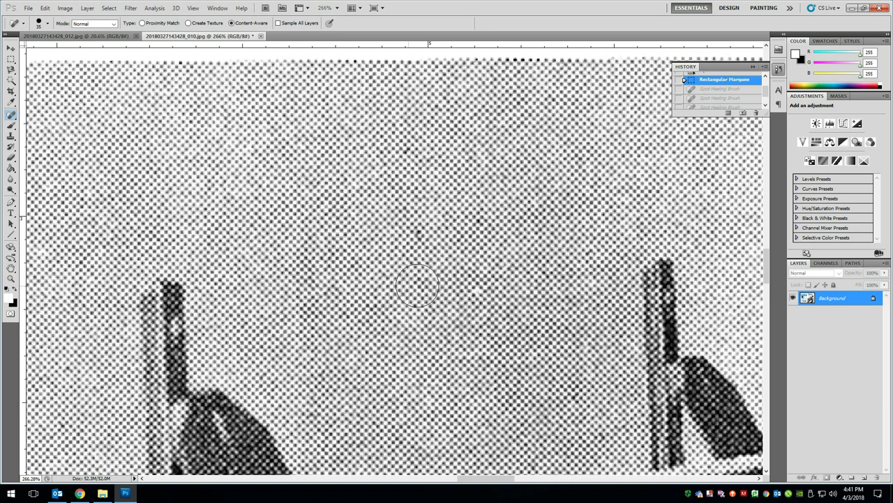
scroll(450, 273, "down", 1)
scroll(450, 273, "down", 15)
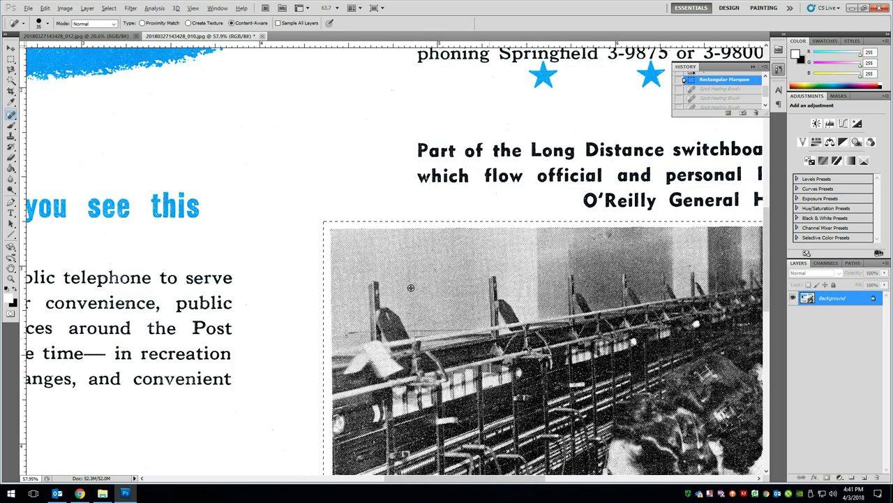
scroll(410, 287, "down", 5)
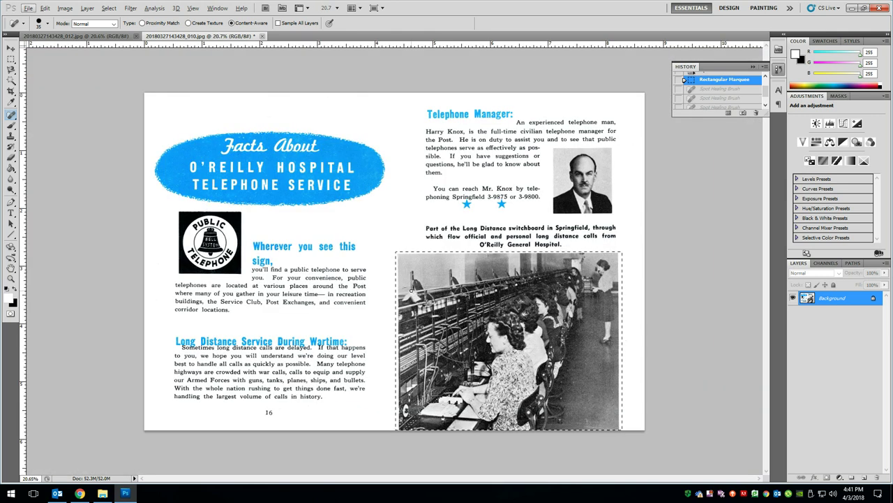